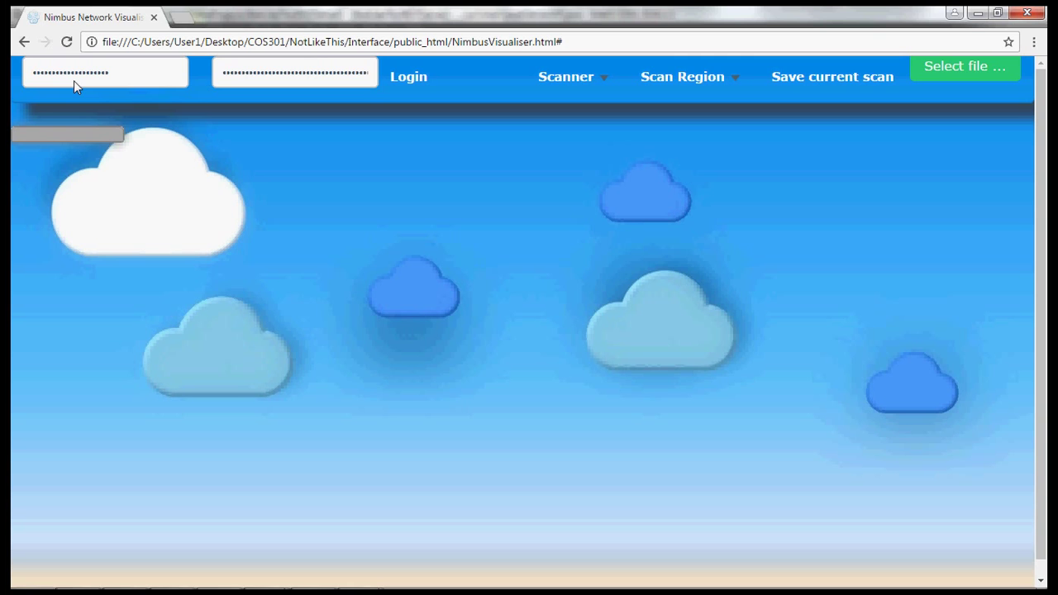
# - Log in with the account keys already entered and dismiss the verification message
pyautogui.click(423, 79)
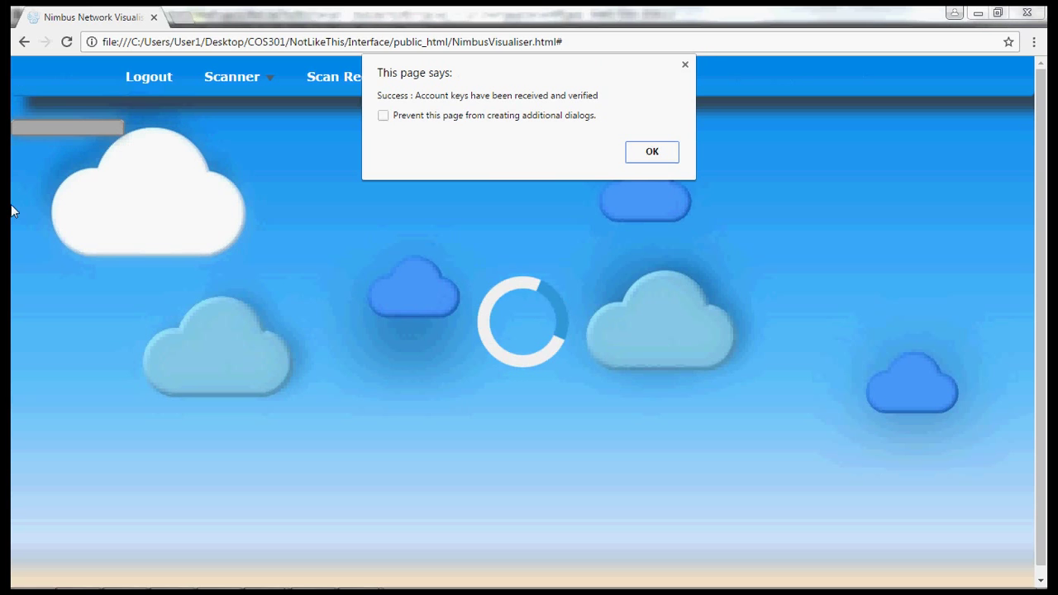
pyautogui.click(666, 159)
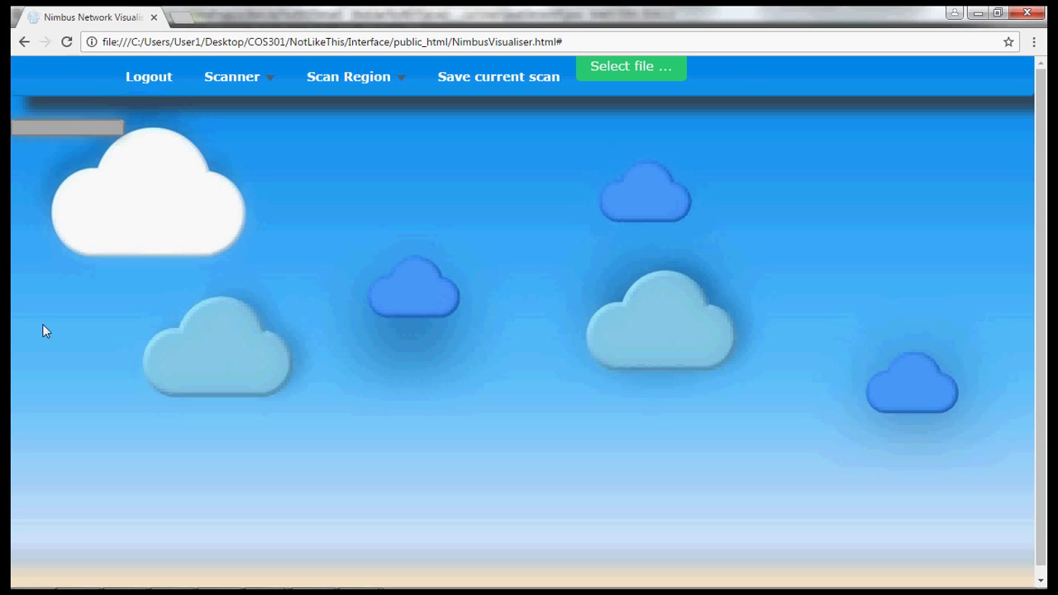
# - Move the collapsed grey details panel to the upper middle of the canvas, between the large white cloud and the small upper cloud
pyautogui.click(87, 129)
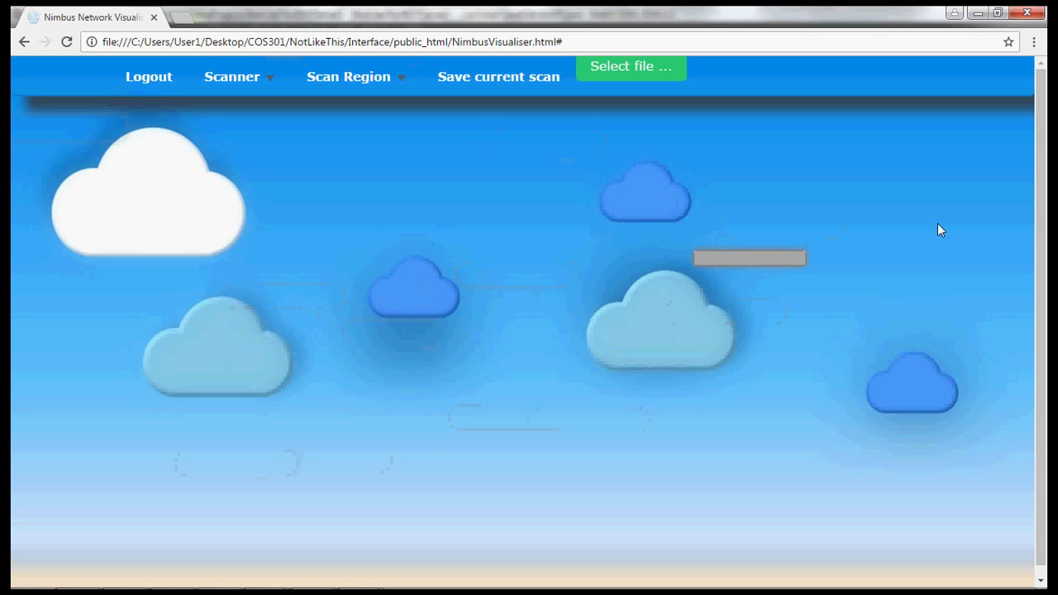
pyautogui.click(774, 266)
pyautogui.moveTo(467, 263); pyautogui.dragTo(499, 194)
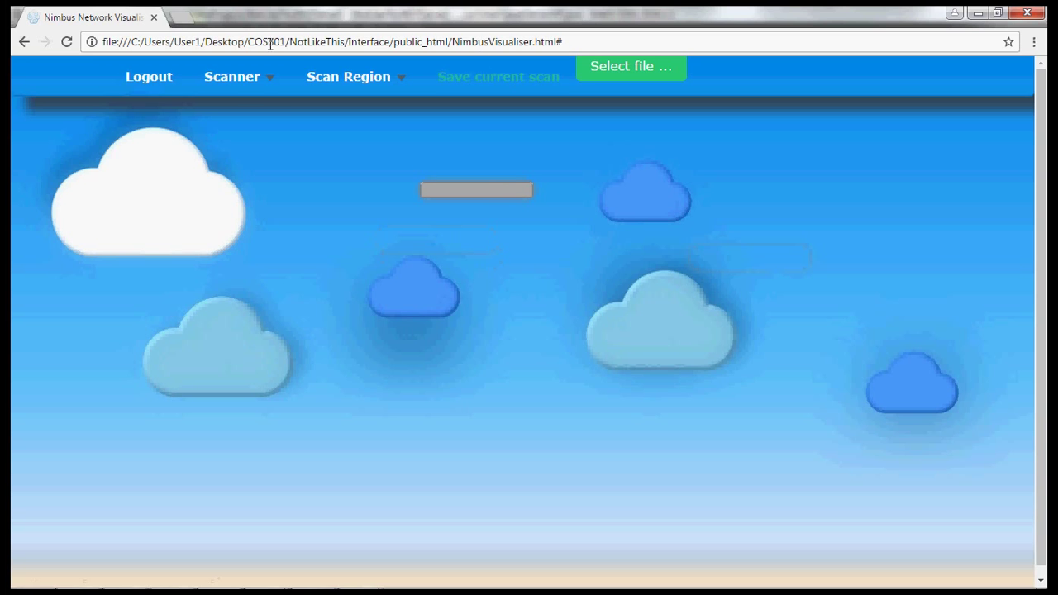
# - Start a scan of the whole network
pyautogui.click(253, 88)
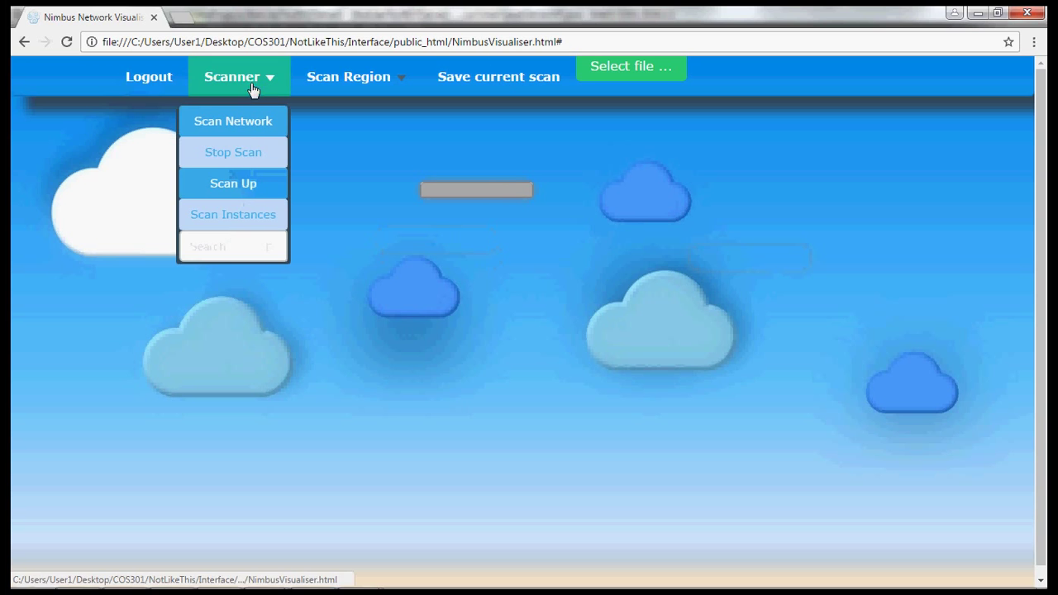
pyautogui.click(248, 135)
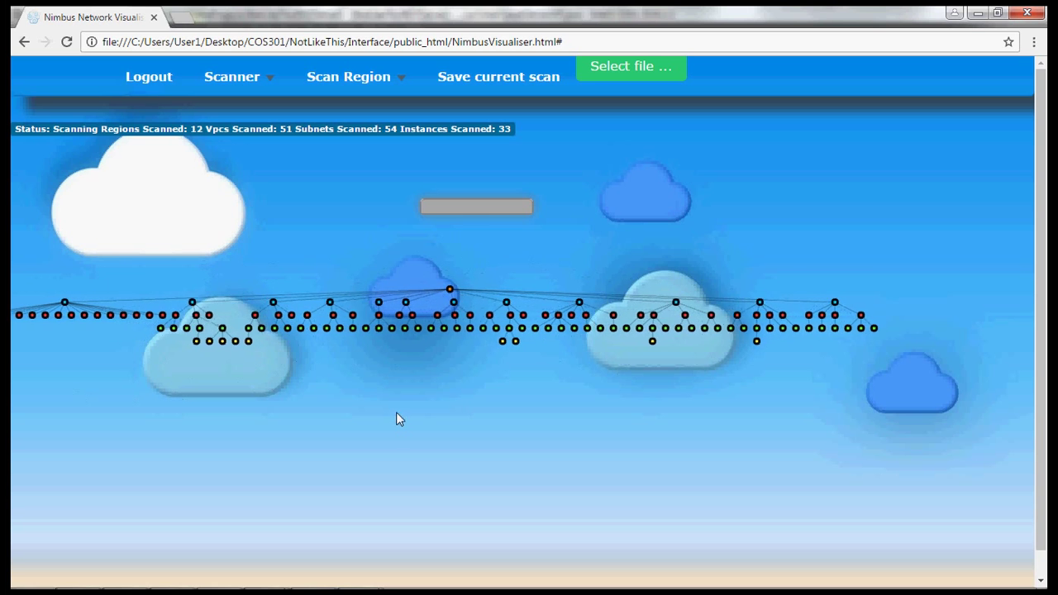
# - View the details of the VPC node vpc-2ccaca45 in the scanned tree and close them
pyautogui.scroll(5, 396, 419)
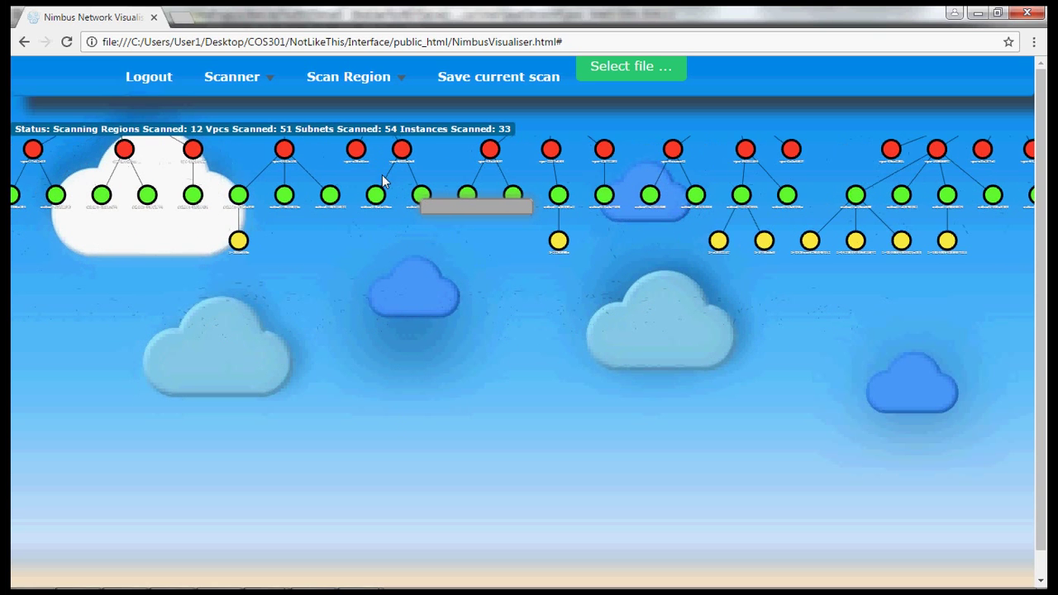
pyautogui.scroll(3, 391, 322)
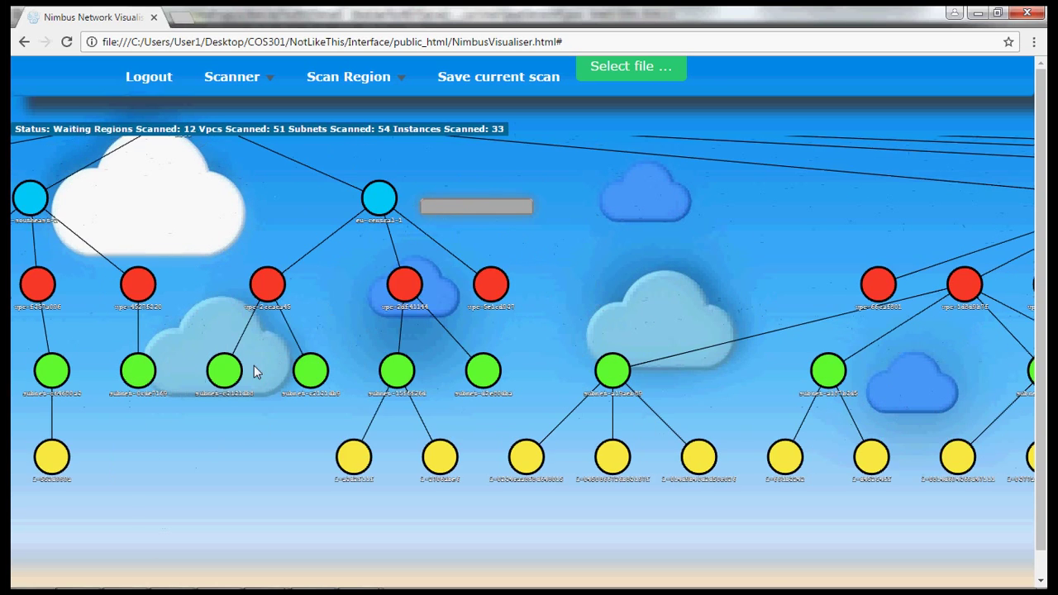
pyautogui.click(253, 287)
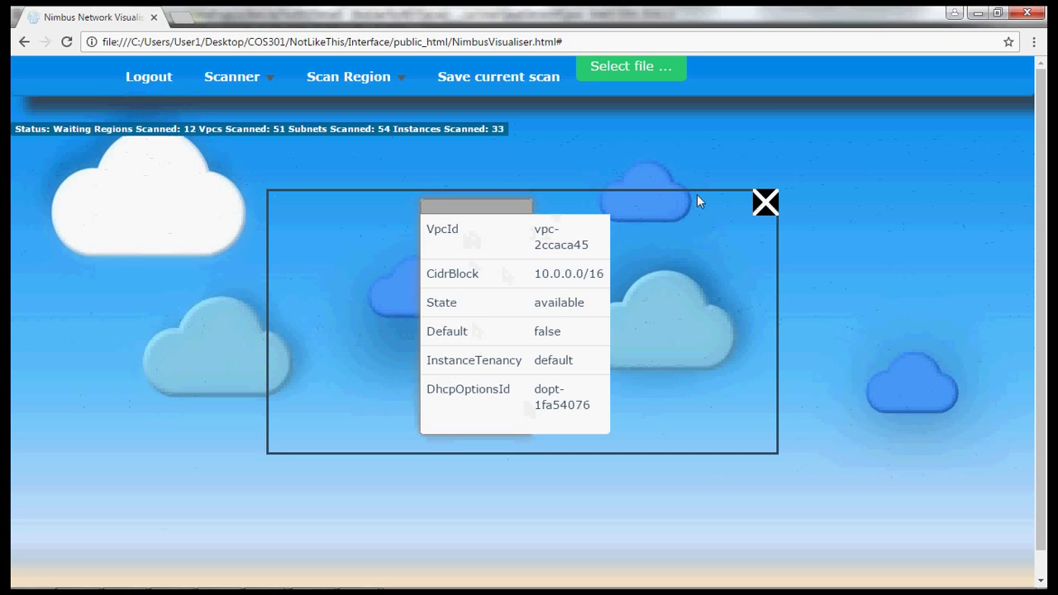
pyautogui.click(764, 204)
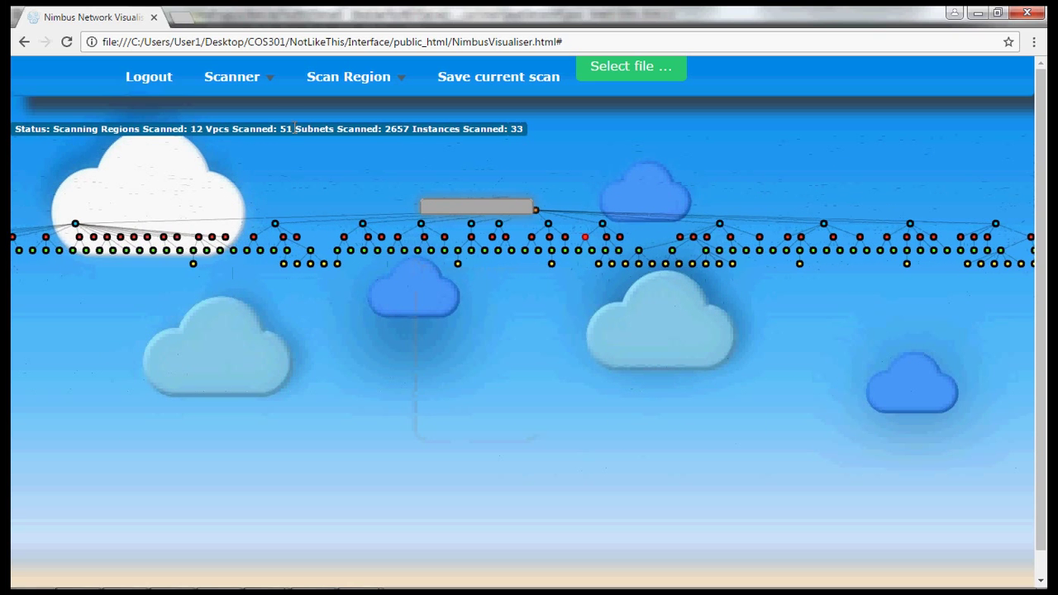
# - Look over the expanded subnet tree and stop the running network scan
pyautogui.scroll(-1, 306, 136)
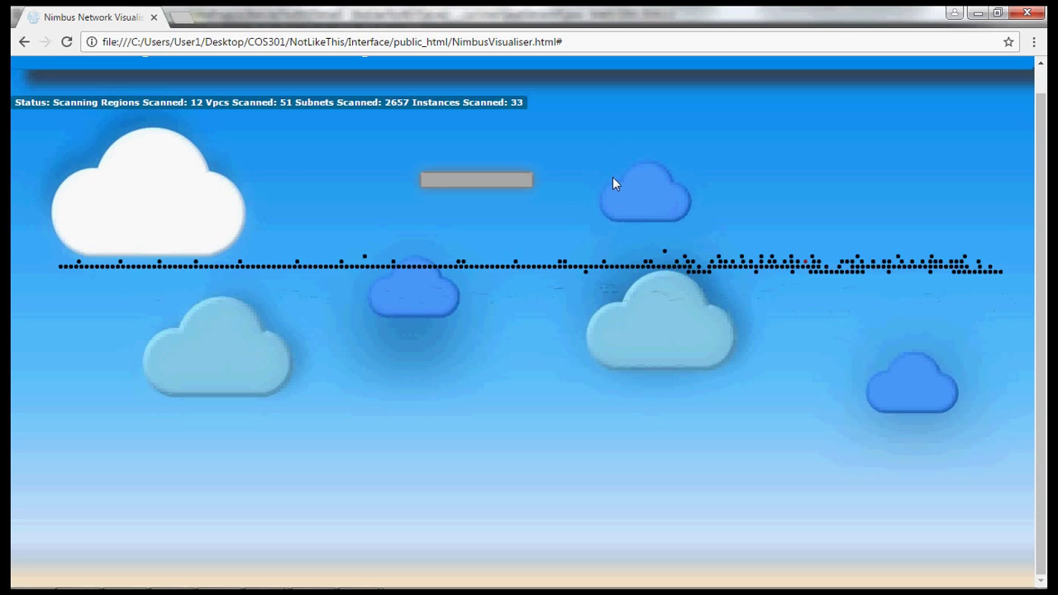
pyautogui.scroll(3, 562, 244)
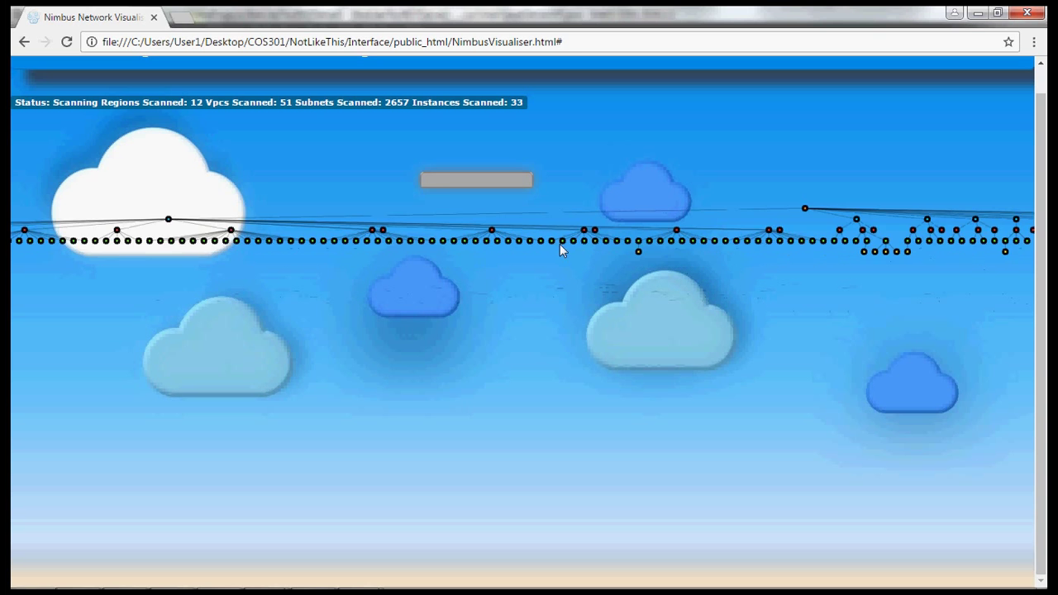
pyautogui.scroll(5, 556, 245)
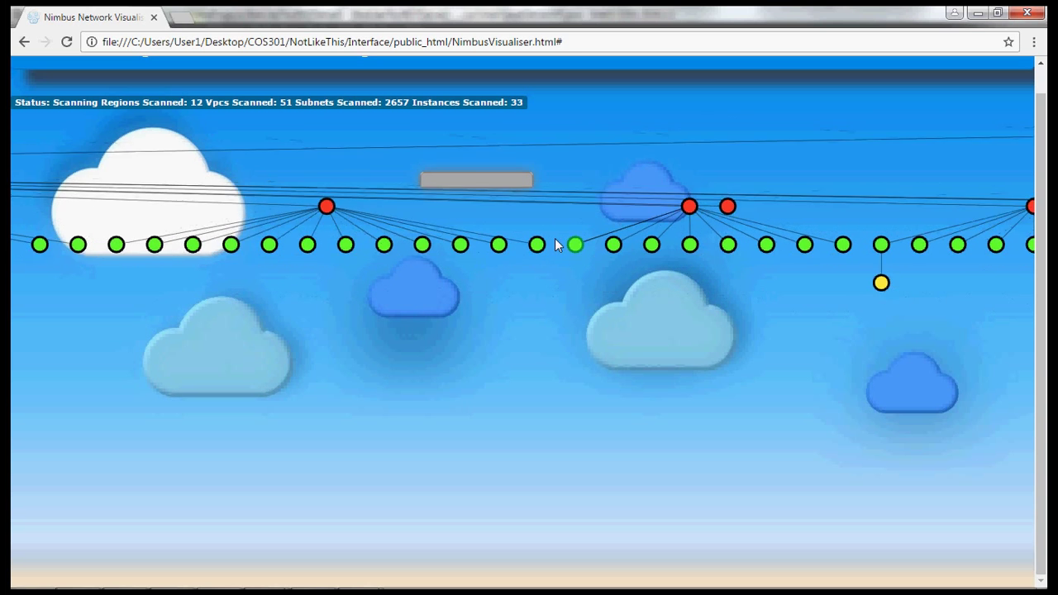
pyautogui.scroll(-6, 557, 245)
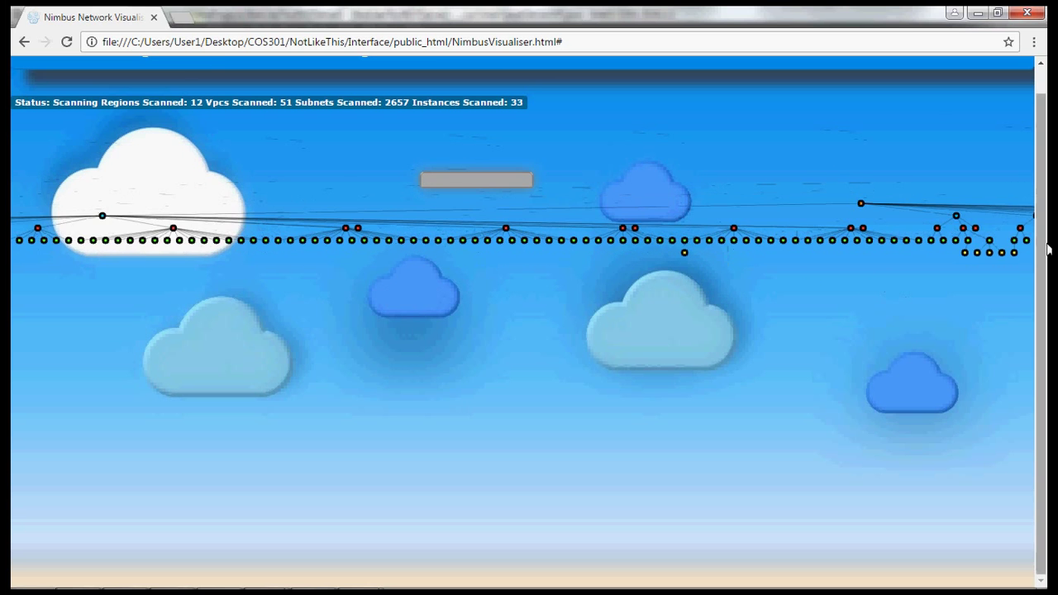
pyautogui.scroll(2, 530, 173)
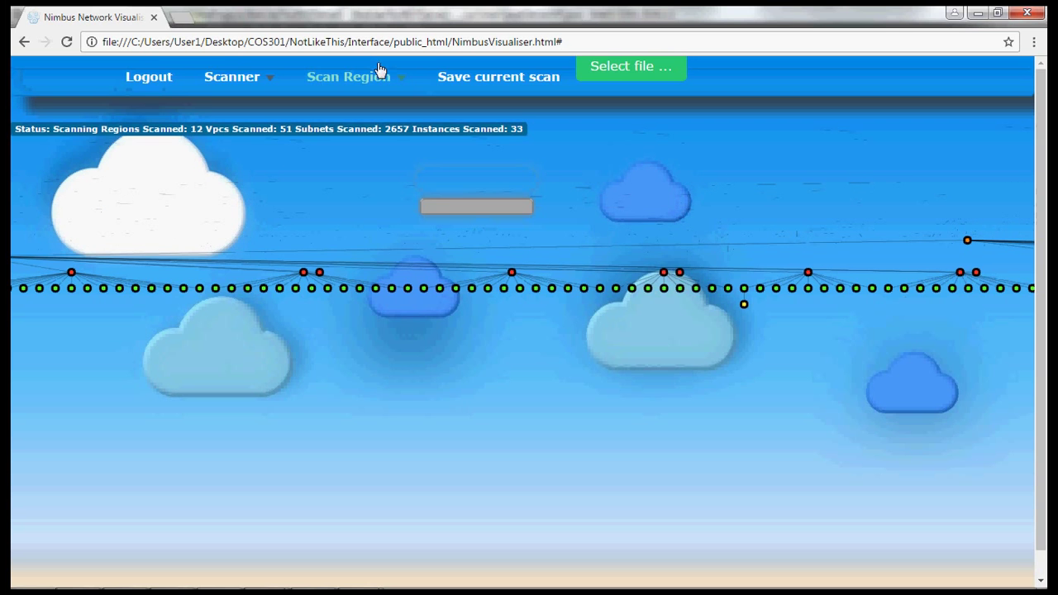
pyautogui.click(253, 103)
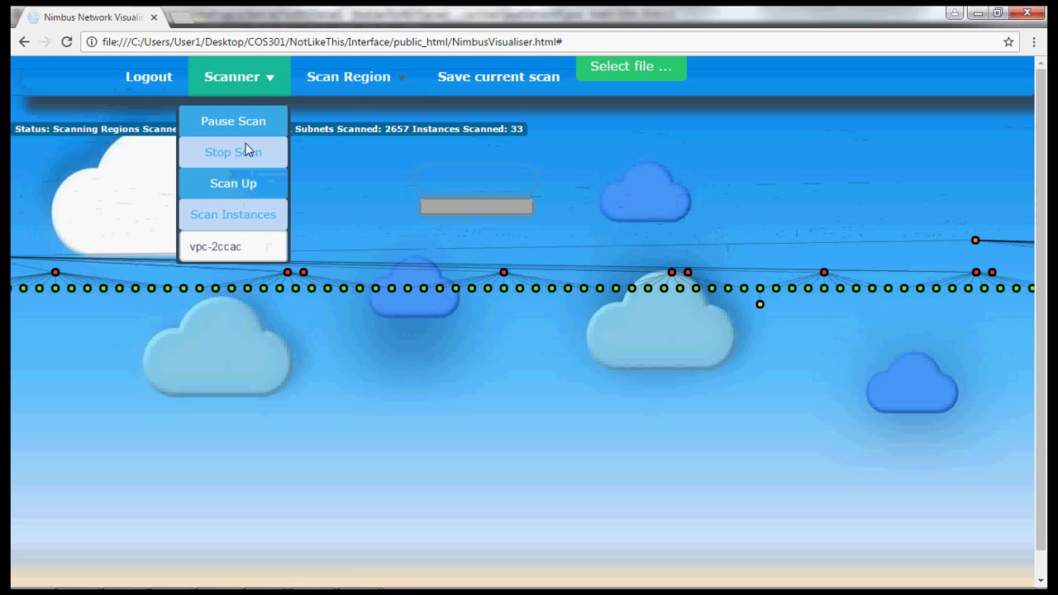
pyautogui.click(247, 151)
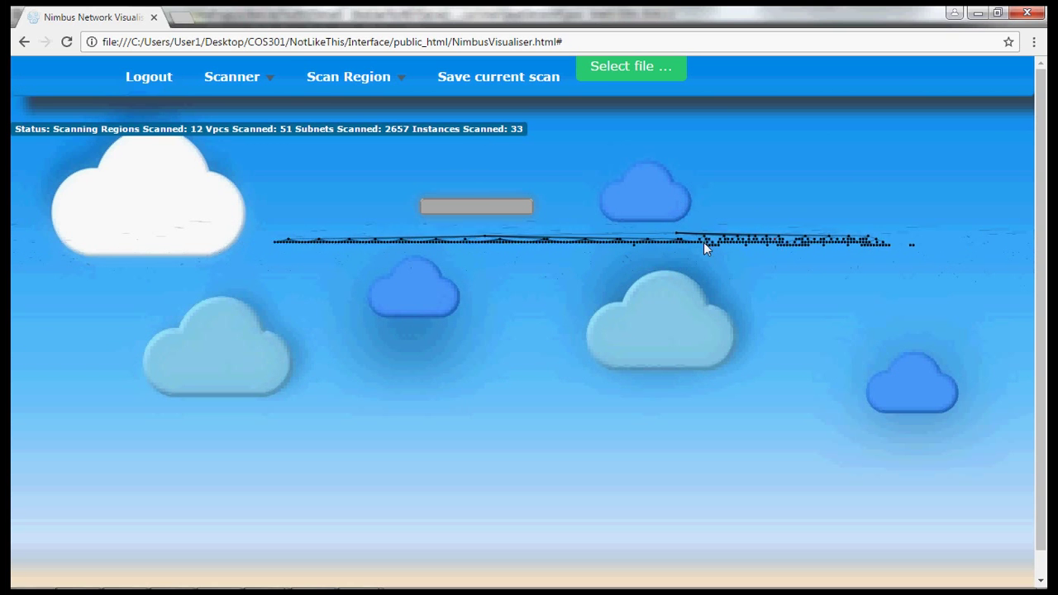
# - Check the scanned regions in the tree and run a scan of only the US East (N. Virginia) region
pyautogui.scroll(2, 703, 243)
pyautogui.scroll(5, 702, 236)
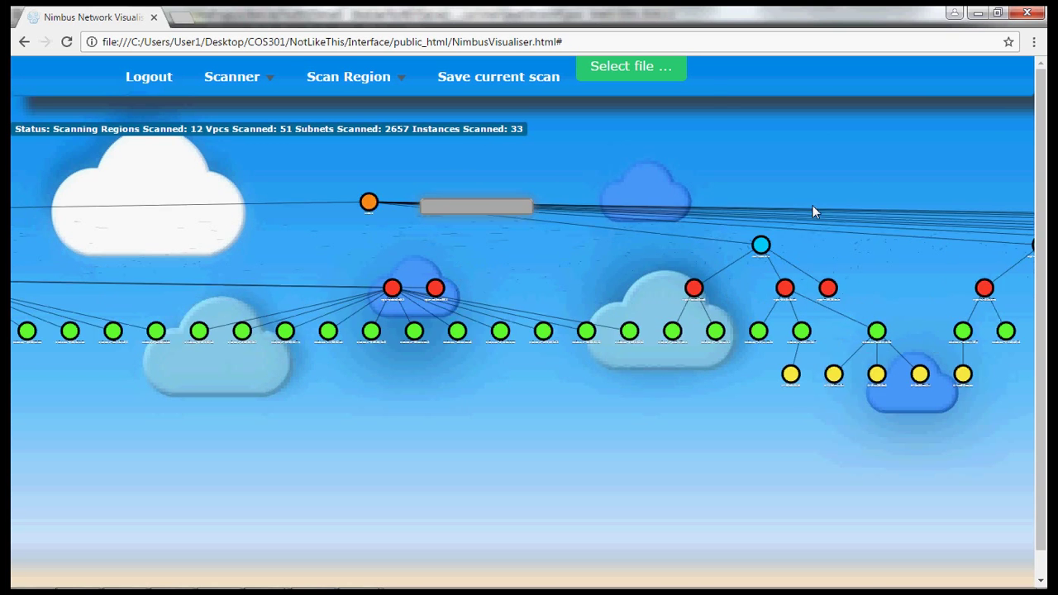
pyautogui.scroll(4, 855, 286)
pyautogui.scroll(-6, 654, 170)
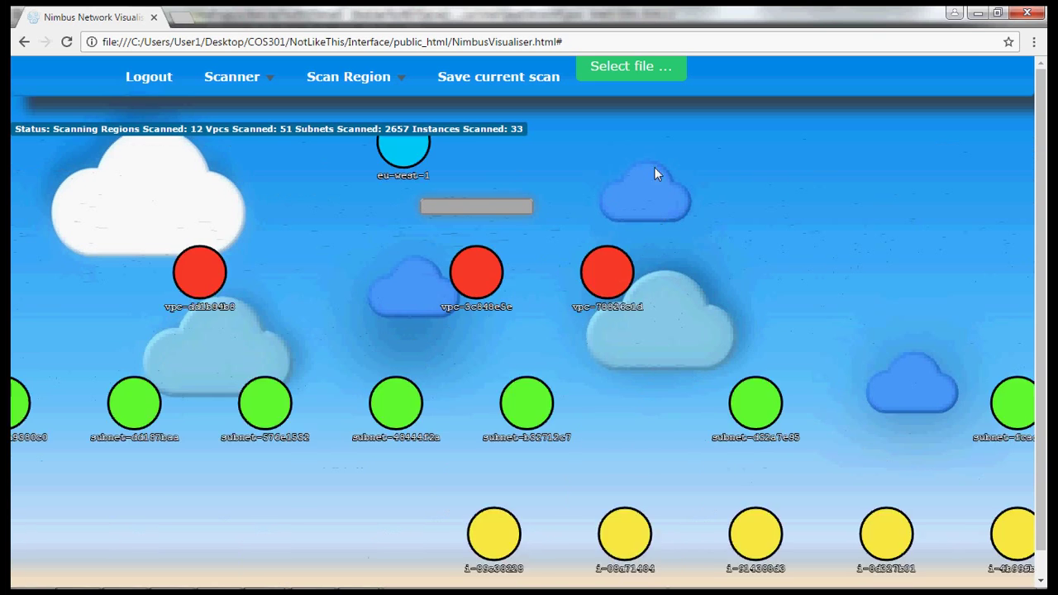
pyautogui.scroll(-5, 628, 217)
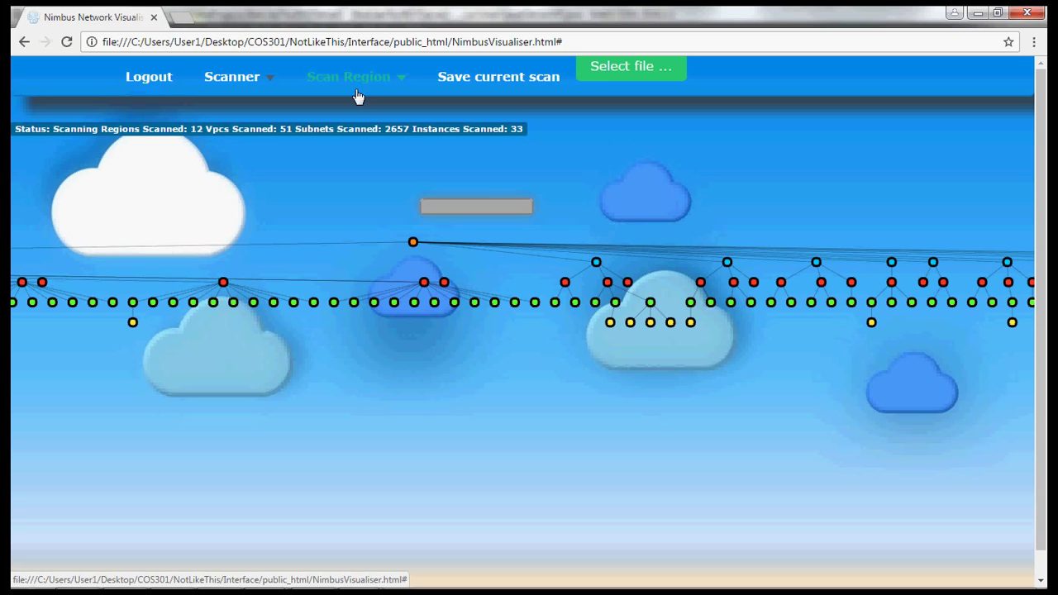
pyautogui.scroll(-5, 381, 184)
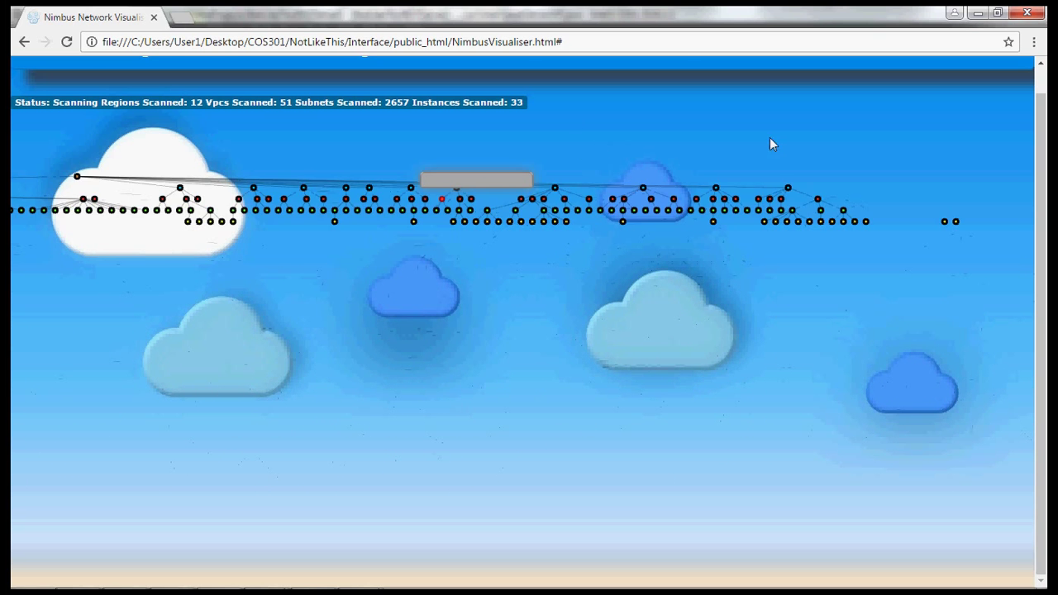
pyautogui.click(372, 78)
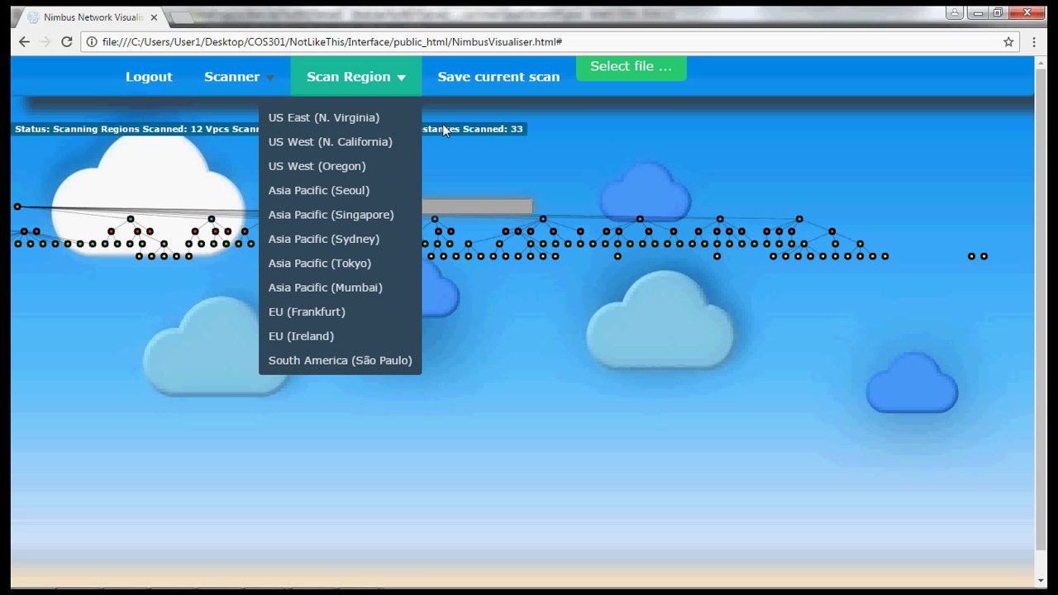
pyautogui.click(338, 125)
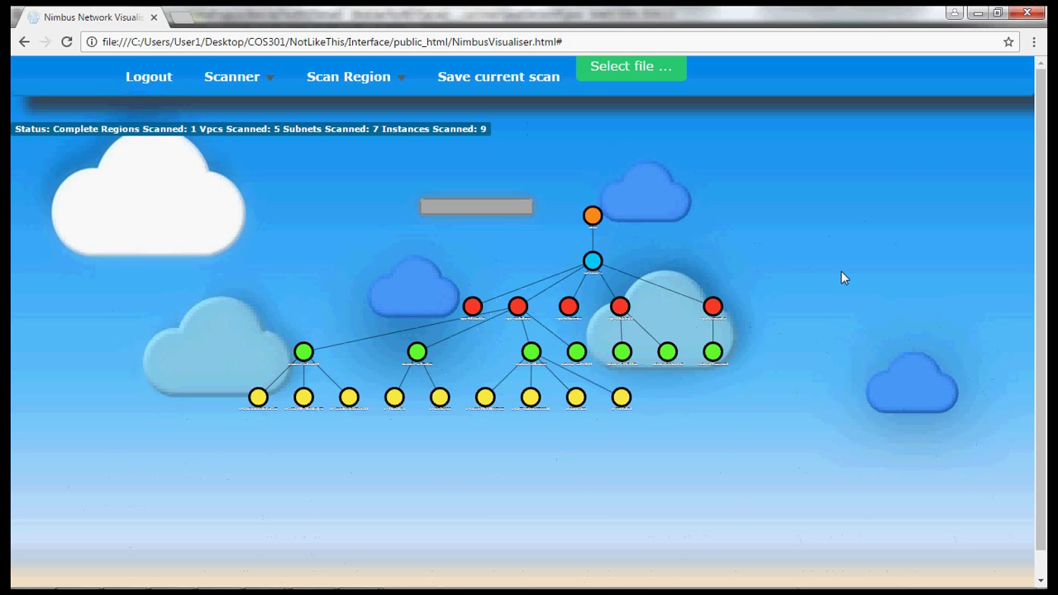
# - Rearrange the us-east-1 tree's VPC nodes, moving the leftmost one farther out, the middle ones slightly right and the rightmost one inward
pyautogui.scroll(3, 615, 228)
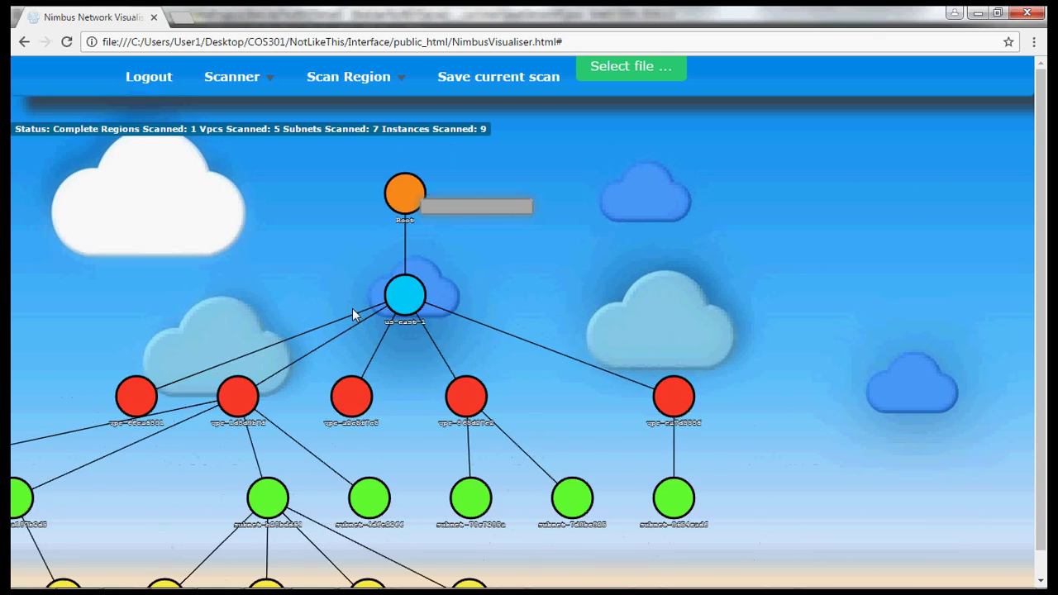
pyautogui.scroll(-3, 352, 308)
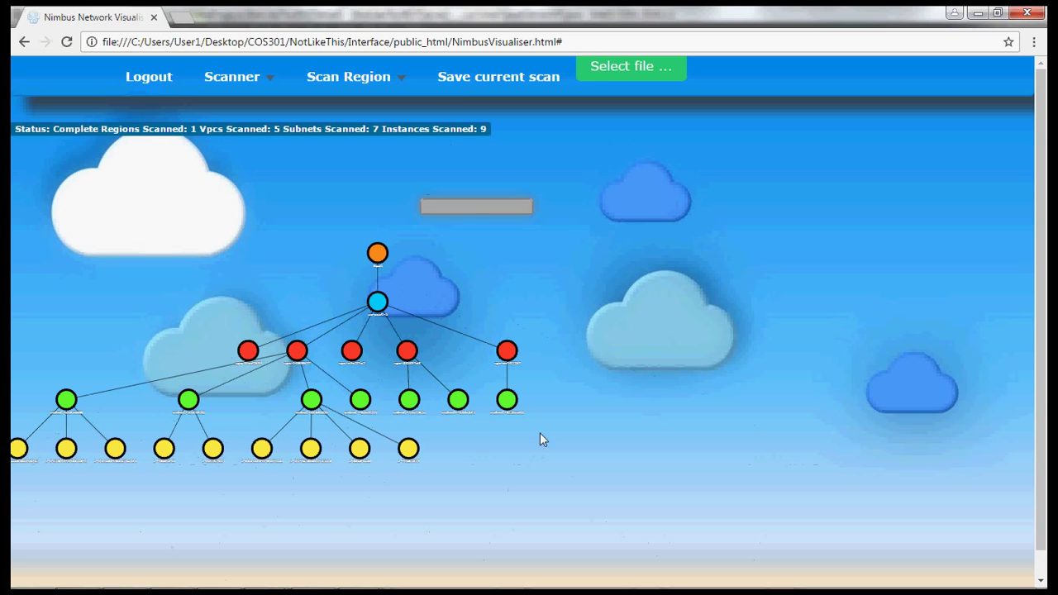
pyautogui.scroll(2, 541, 439)
pyautogui.scroll(2, 364, 476)
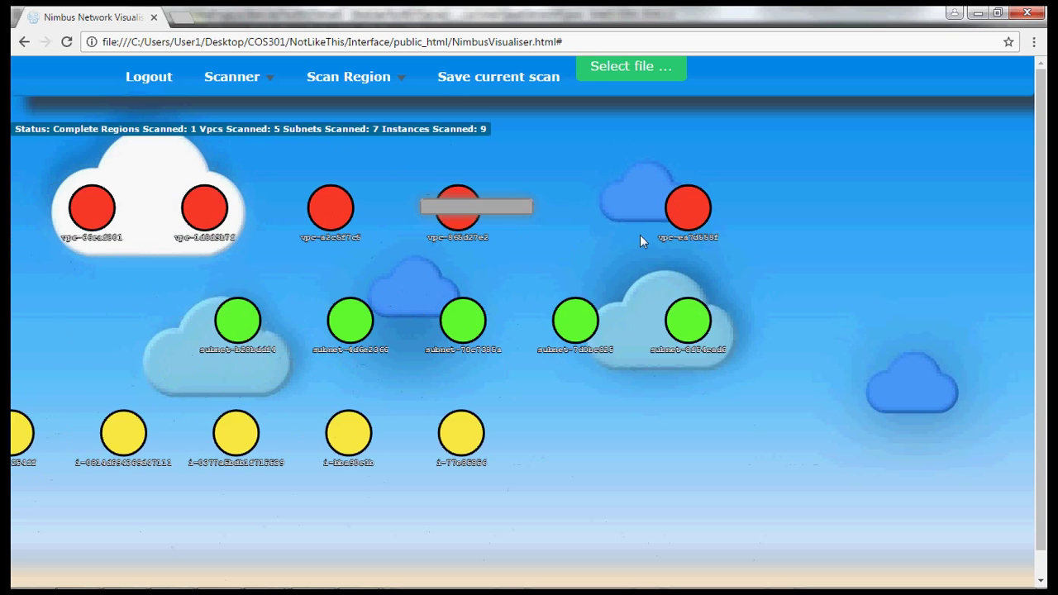
pyautogui.scroll(-3, 586, 296)
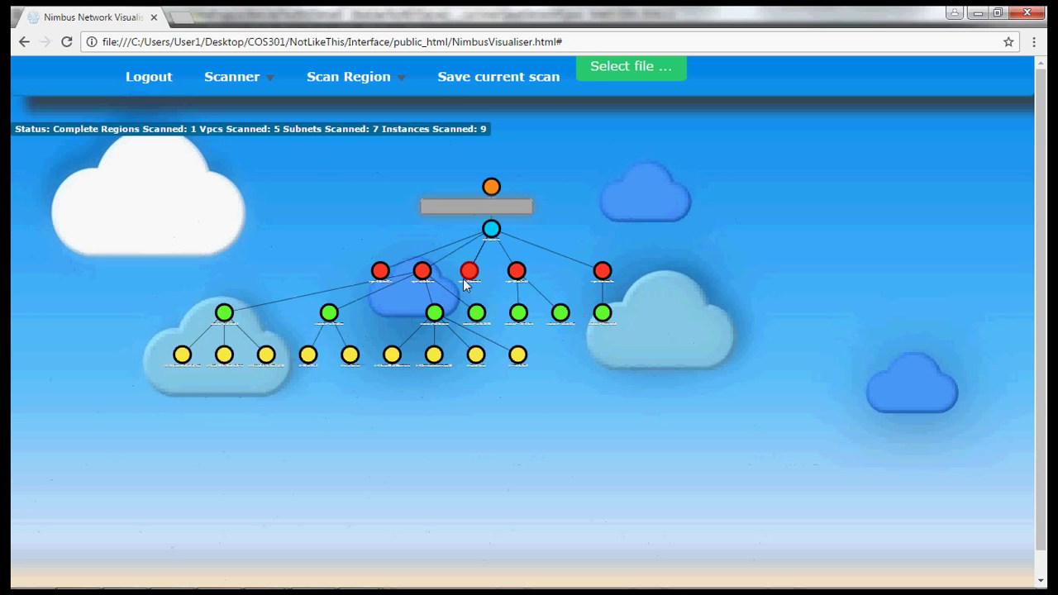
pyautogui.moveTo(399, 229); pyautogui.dragTo(512, 238)
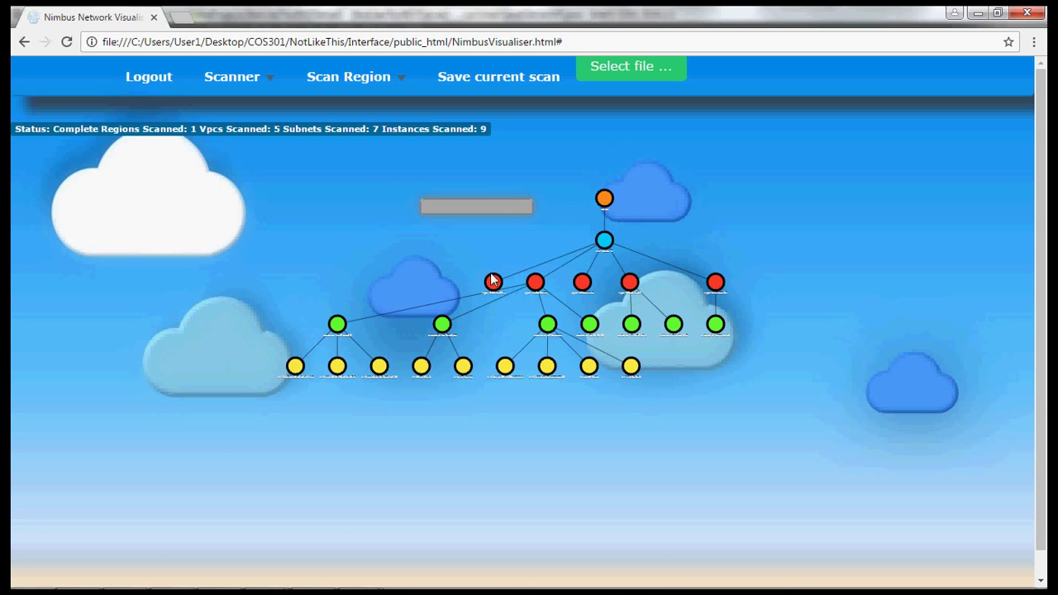
pyautogui.moveTo(492, 280); pyautogui.dragTo(370, 281)
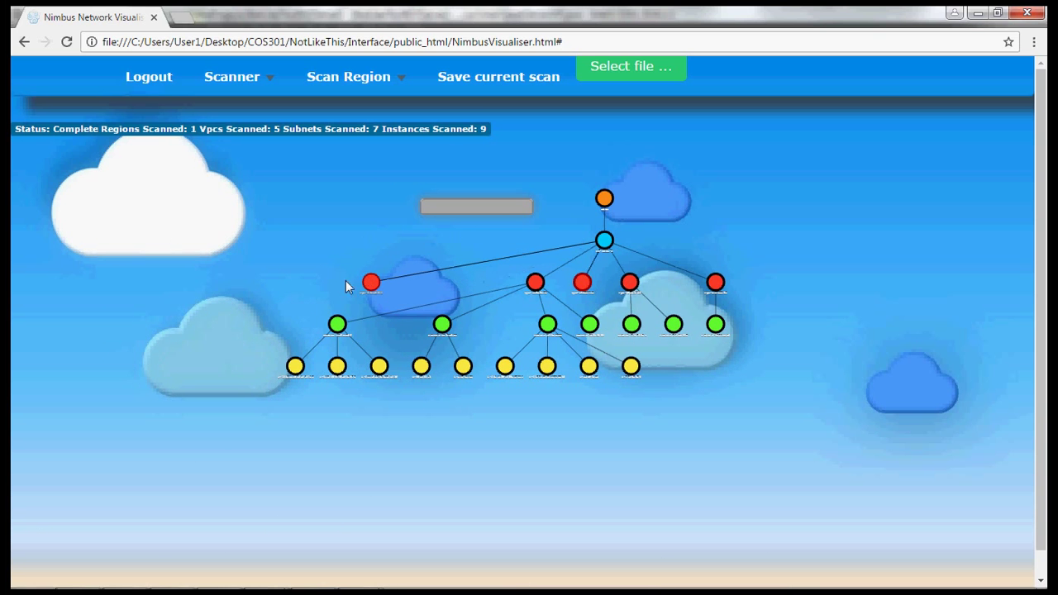
pyautogui.moveTo(611, 290); pyautogui.dragTo(589, 286)
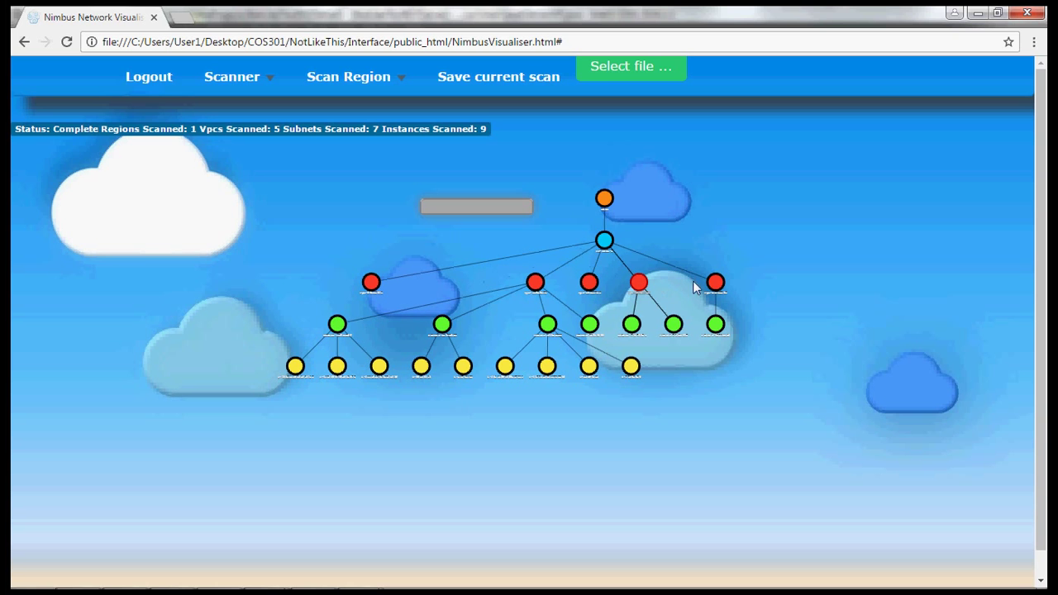
pyautogui.moveTo(738, 283); pyautogui.dragTo(694, 283)
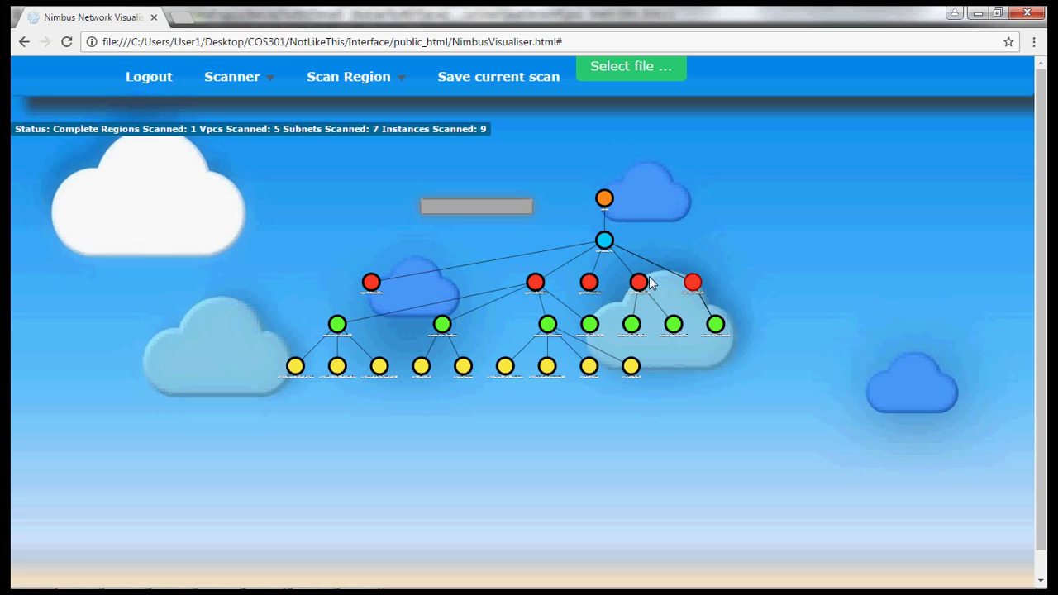
# - View the details of the leftmost VPC node, vpc-66caf801, and move the details panel onto the large white cloud
pyautogui.click(368, 283)
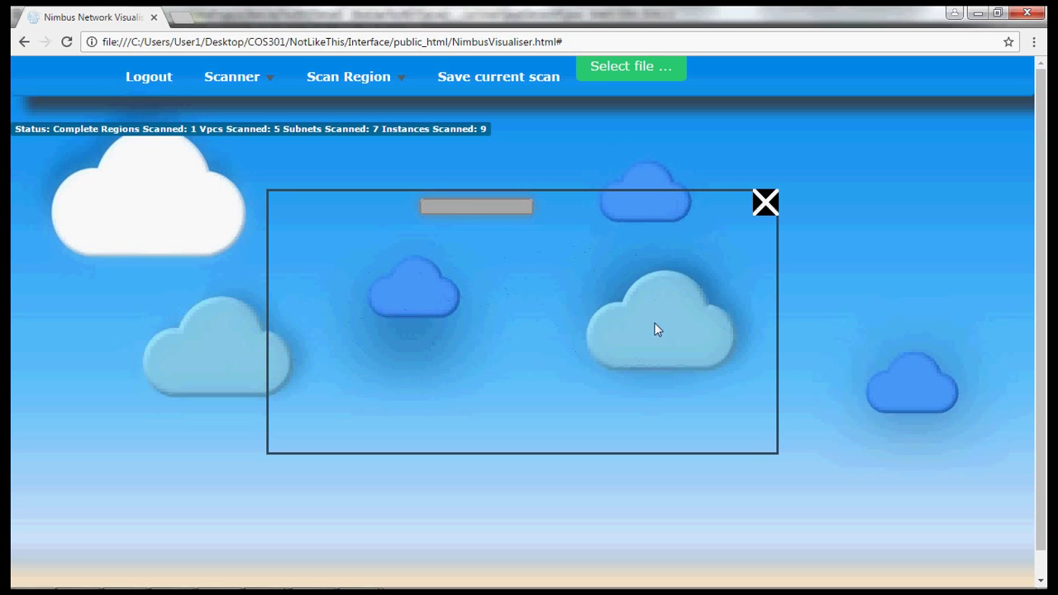
pyautogui.click(766, 204)
pyautogui.click(473, 206)
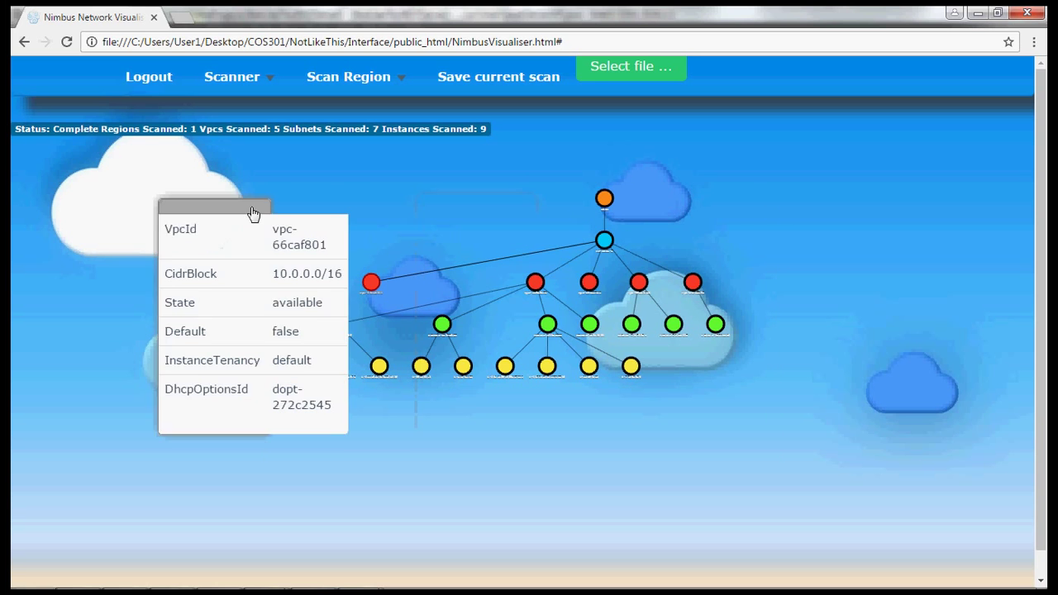
pyautogui.moveTo(512, 208); pyautogui.dragTo(179, 199)
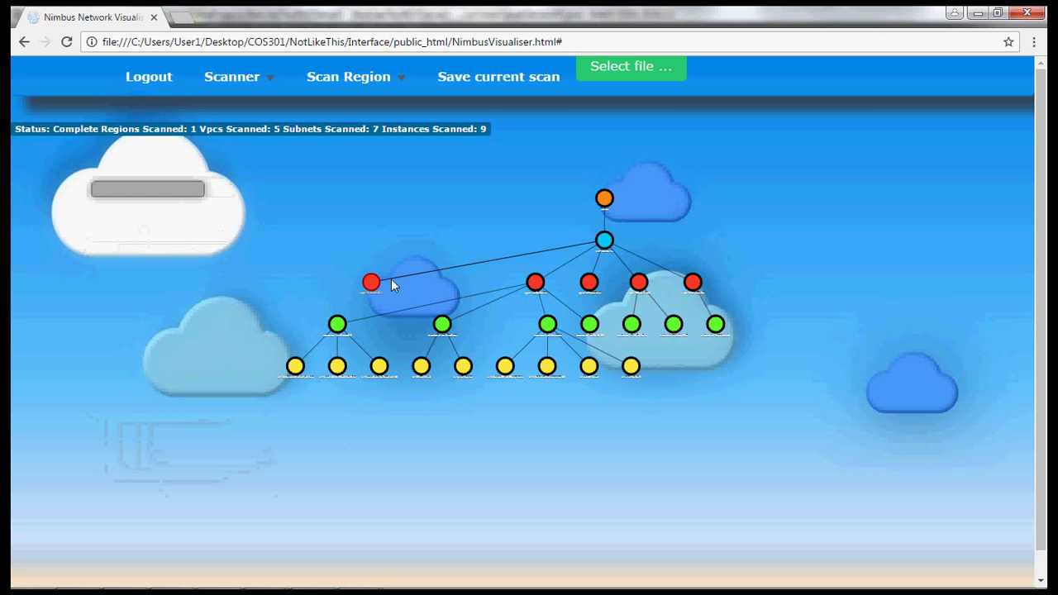
pyautogui.scroll(5, 376, 285)
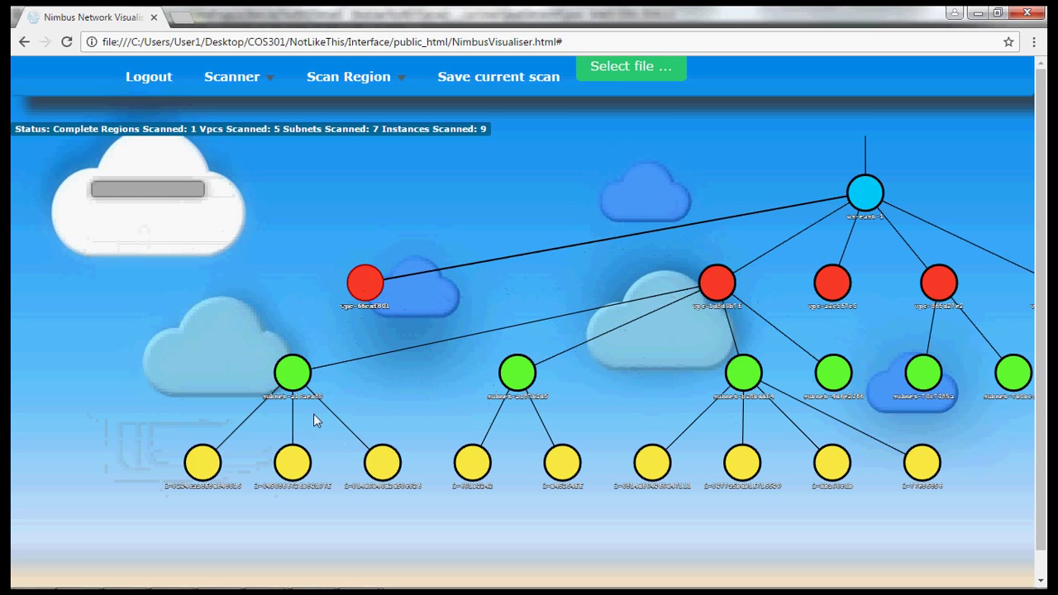
# - Rearrange the tree, shifting the second VPC and its third subnet left and pulling that subnet's last two instances and the fourth VPC's subnets inward
pyautogui.scroll(-3, 783, 298)
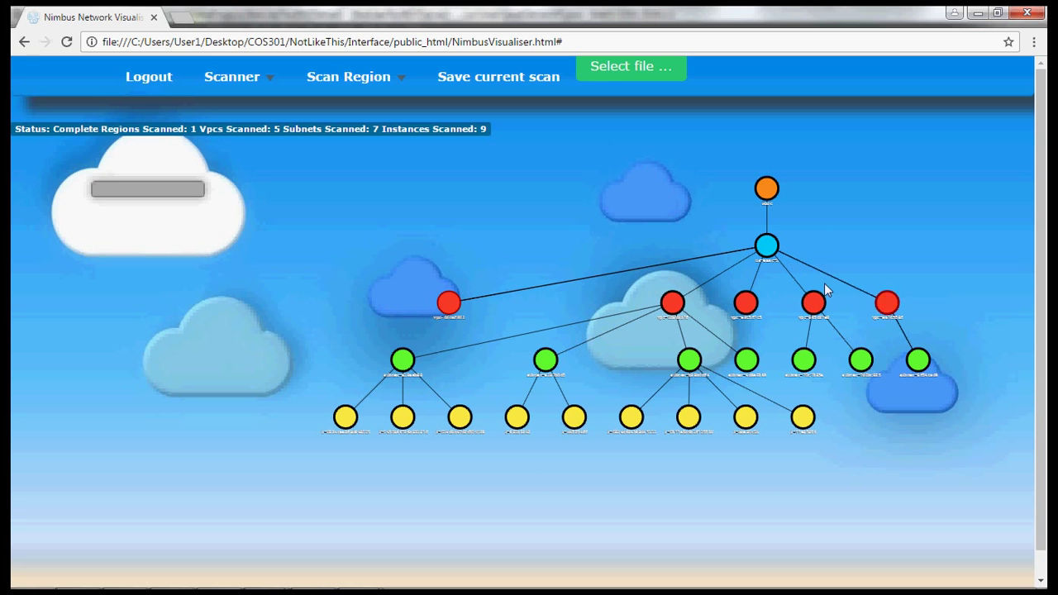
pyautogui.moveTo(803, 362); pyautogui.dragTo(883, 361)
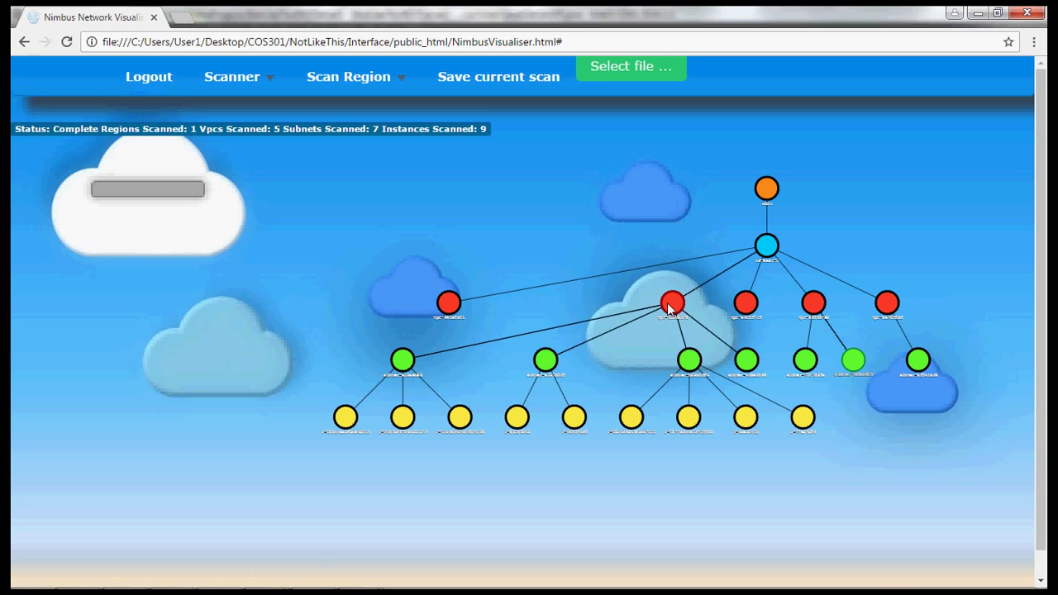
pyautogui.moveTo(670, 308); pyautogui.dragTo(633, 304)
pyautogui.moveTo(689, 361); pyautogui.dragTo(643, 361)
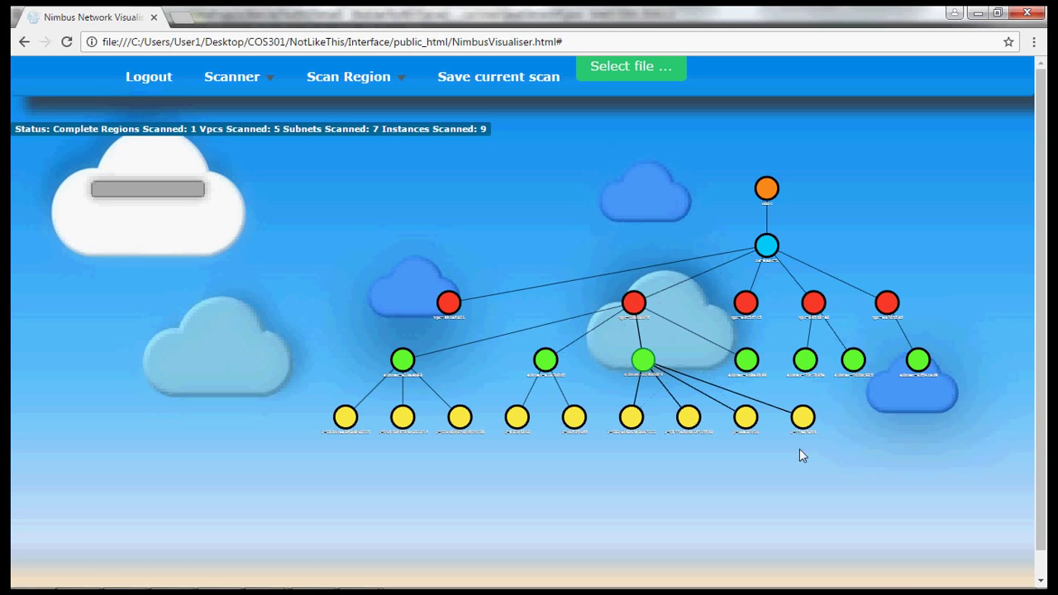
pyautogui.moveTo(744, 425); pyautogui.dragTo(735, 424)
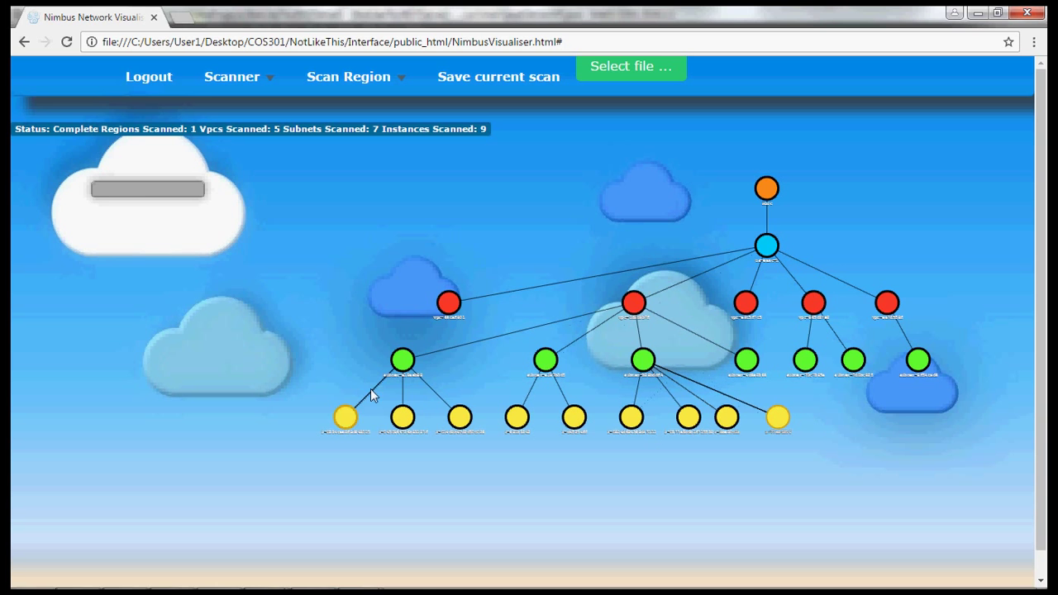
# - Show the details of the leftmost instance, i-0234caa8f8d648015, and move the details panel up to the top edge of the white cloud
pyautogui.click(132, 195)
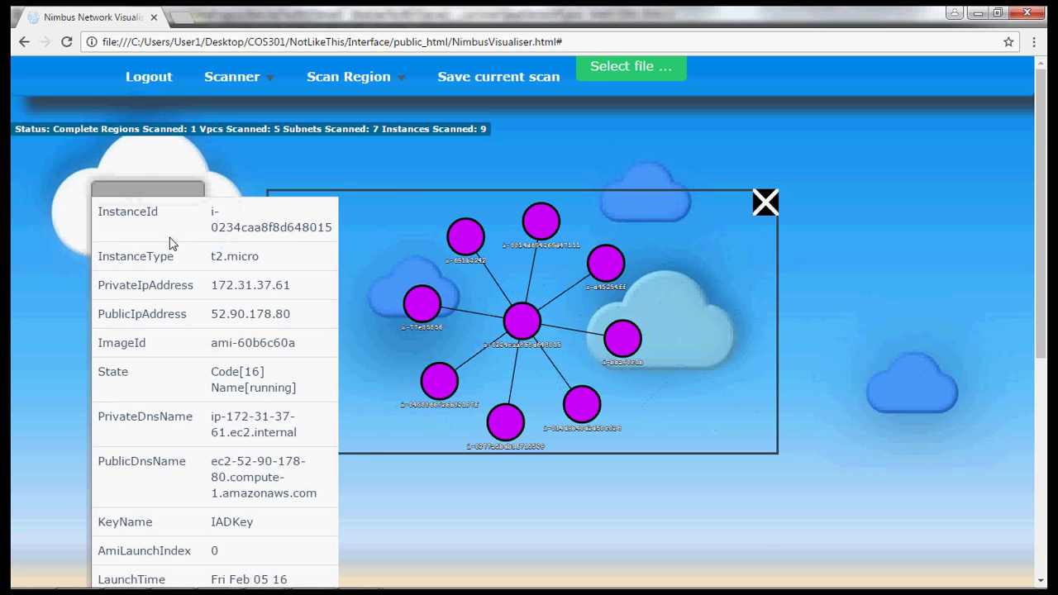
pyautogui.moveTo(127, 186); pyautogui.dragTo(160, 131)
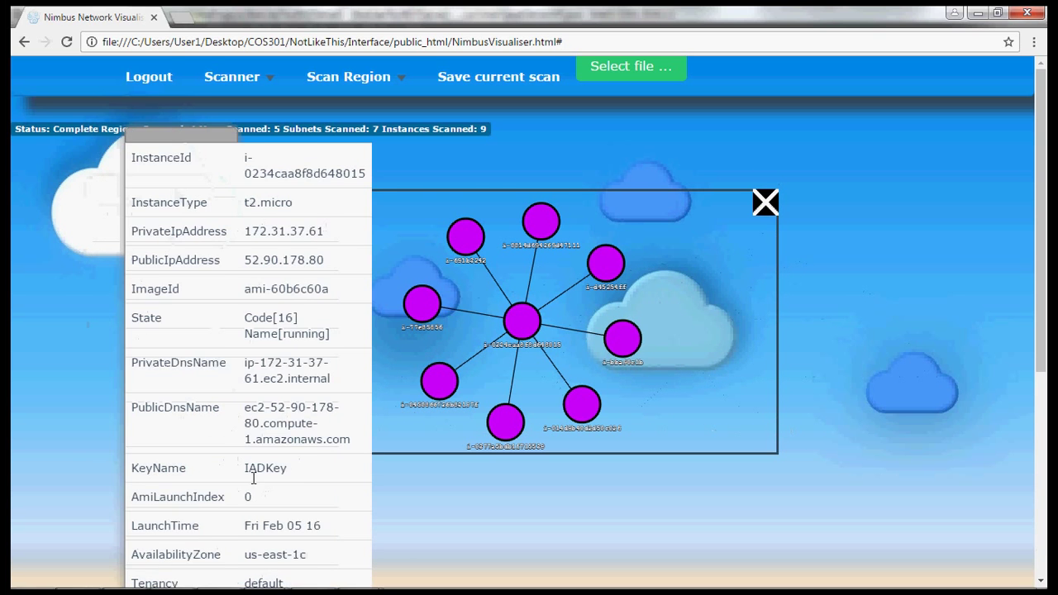
pyautogui.scroll(-3, 253, 478)
pyautogui.scroll(3, 263, 429)
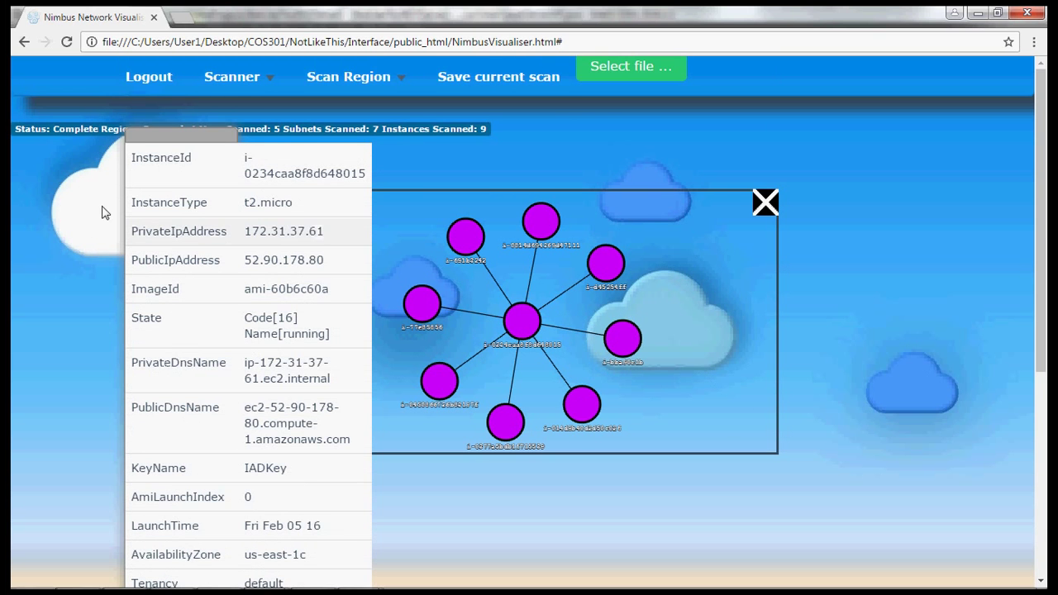
pyautogui.scroll(-1, 336, 295)
pyautogui.scroll(1, 191, 101)
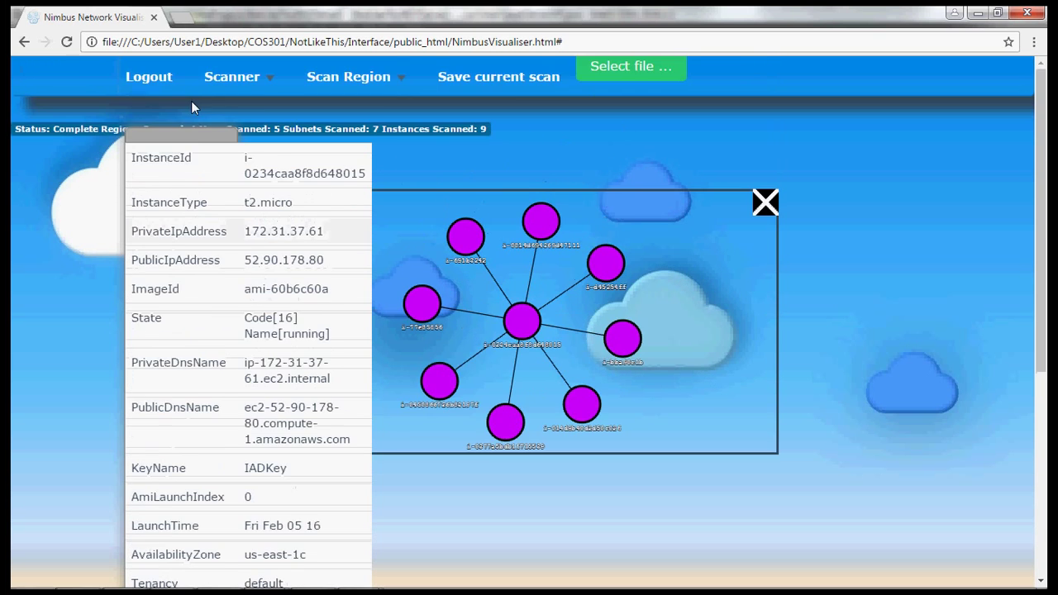
# - Read through the instance's properties, from its ID and IP addresses to its virtualization type, and collapse the details panel
pyautogui.scroll(-1, 231, 239)
pyautogui.scroll(-4, 232, 240)
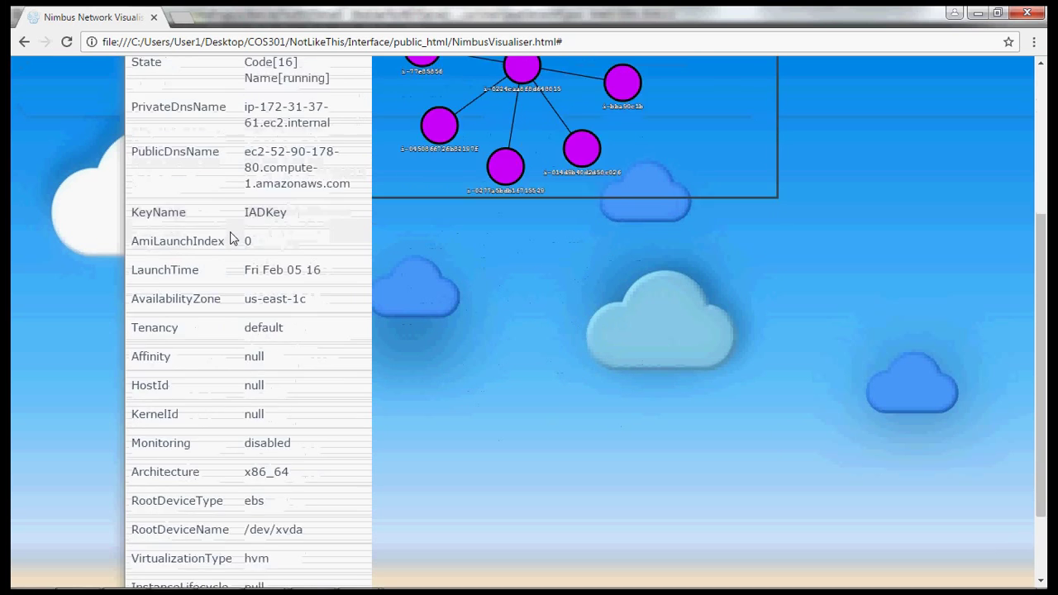
pyautogui.scroll(5, 232, 237)
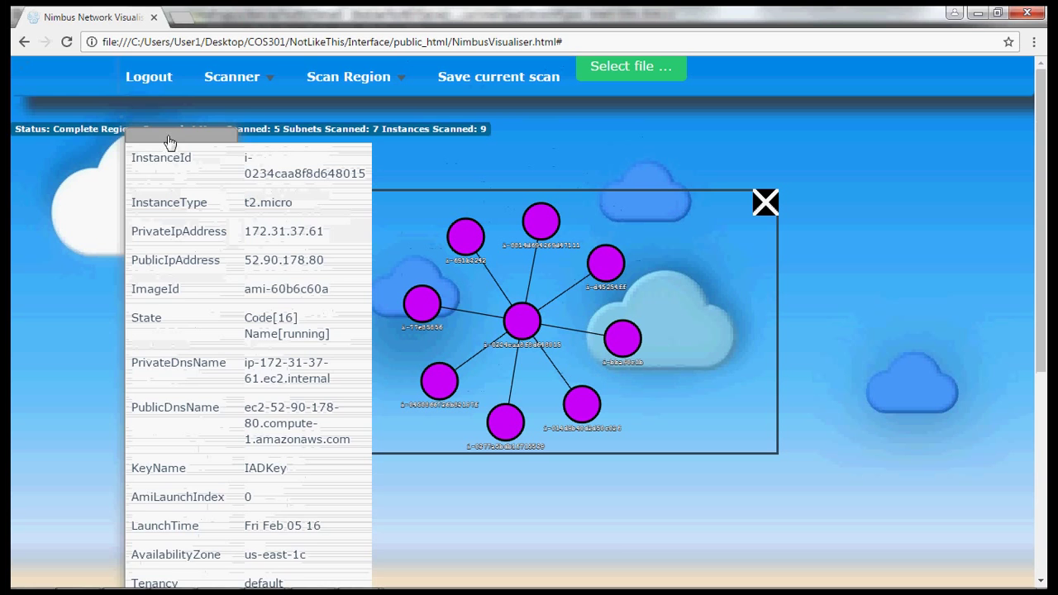
pyautogui.click(172, 137)
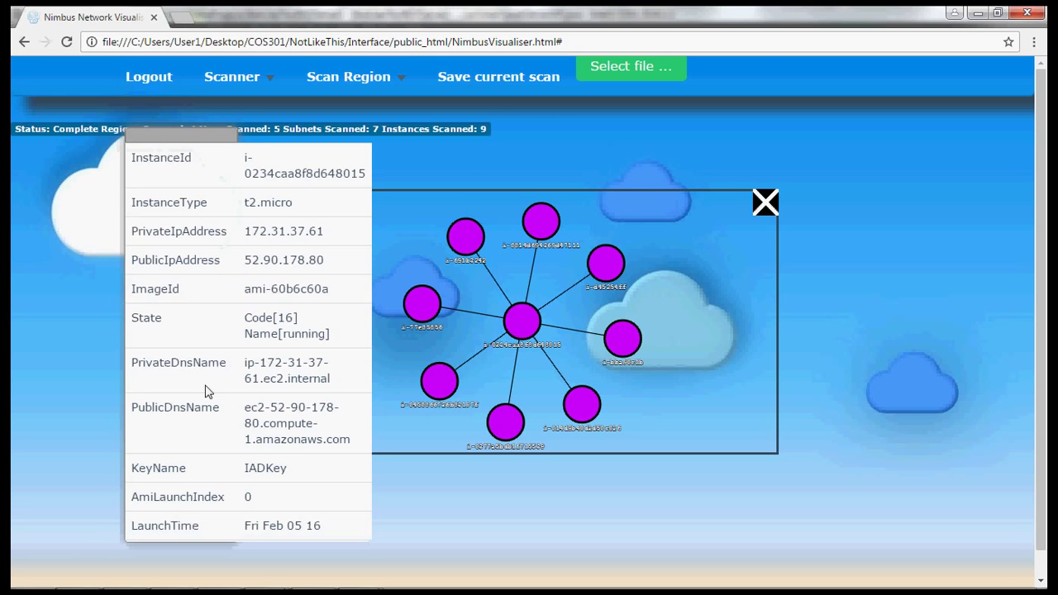
pyautogui.scroll(-1, 189, 491)
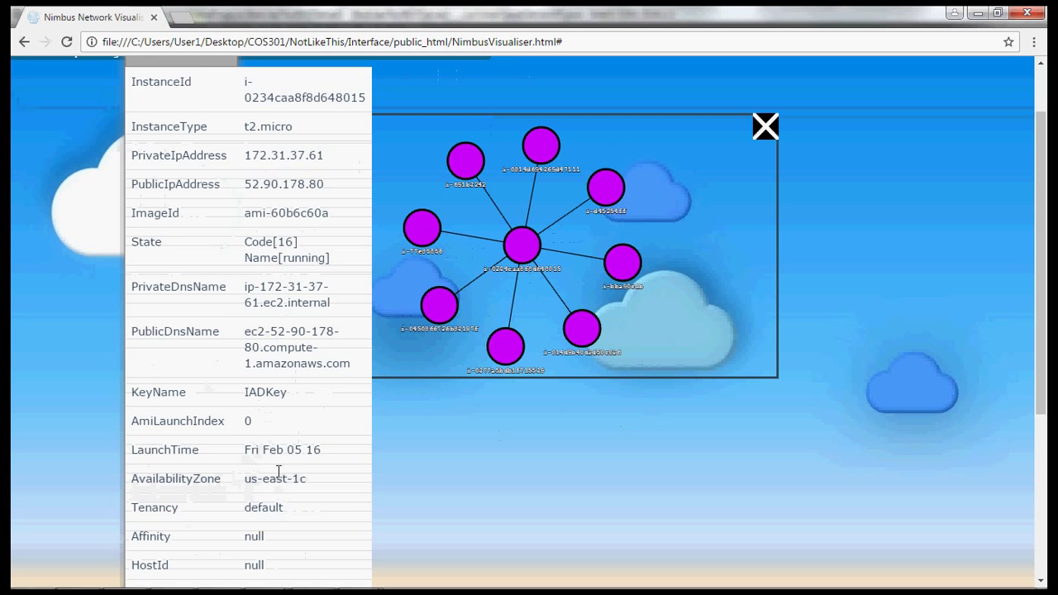
pyautogui.scroll(1, 280, 454)
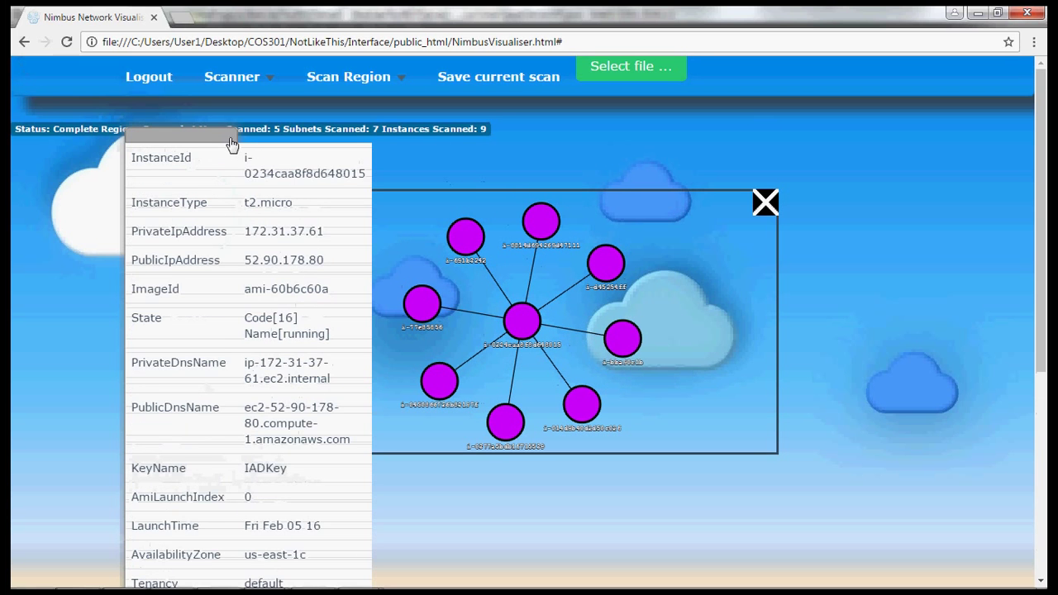
pyautogui.click(235, 145)
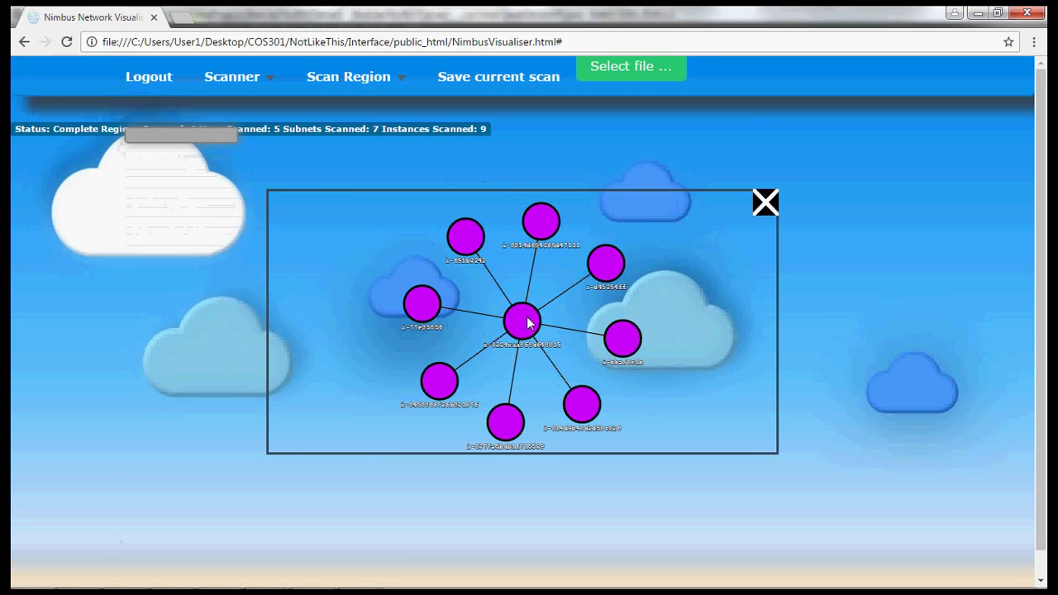
# - Examine the connection graph around instance i-0234caa8f8d648015, both close up and as a whole
pyautogui.scroll(3, 541, 307)
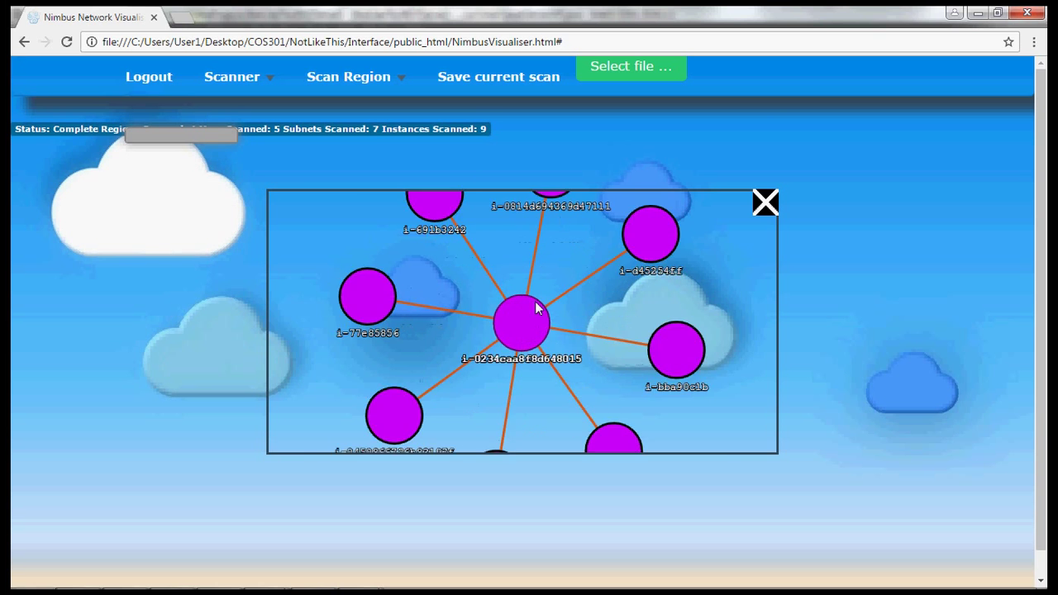
pyautogui.scroll(-3, 541, 307)
pyautogui.moveTo(541, 307); pyautogui.dragTo(562, 289)
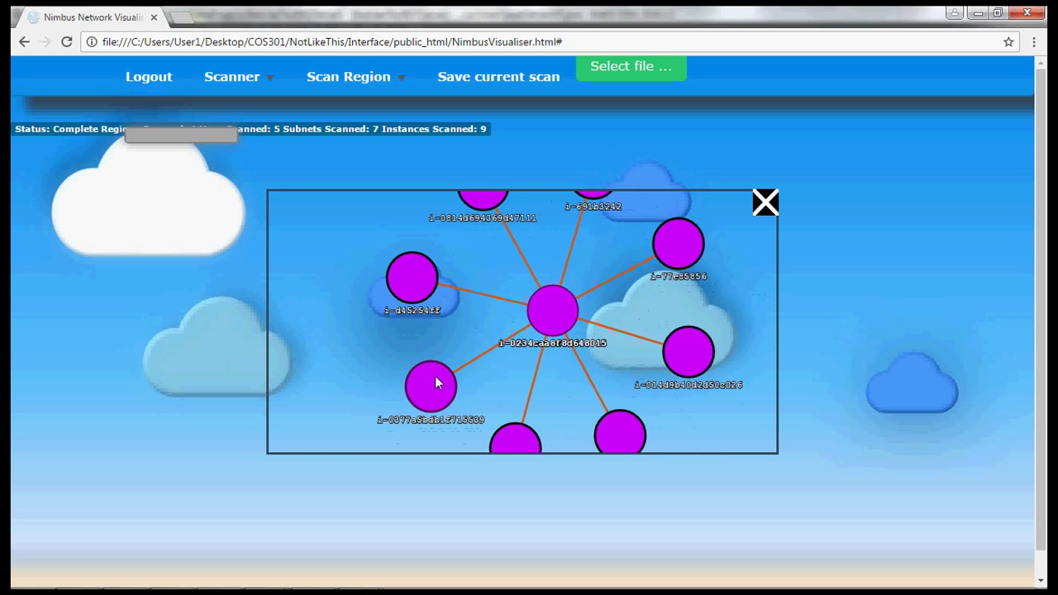
pyautogui.scroll(-5, 519, 440)
pyautogui.scroll(-2, 513, 331)
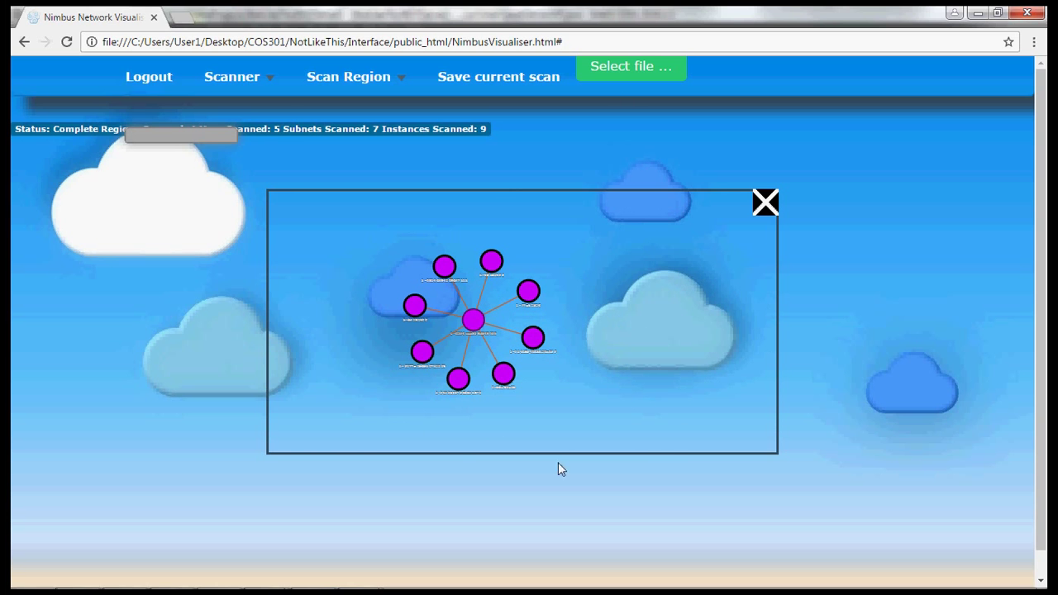
# - Show the security group details of the central instance and inspect its connected instances close up in the graph
pyautogui.click(207, 137)
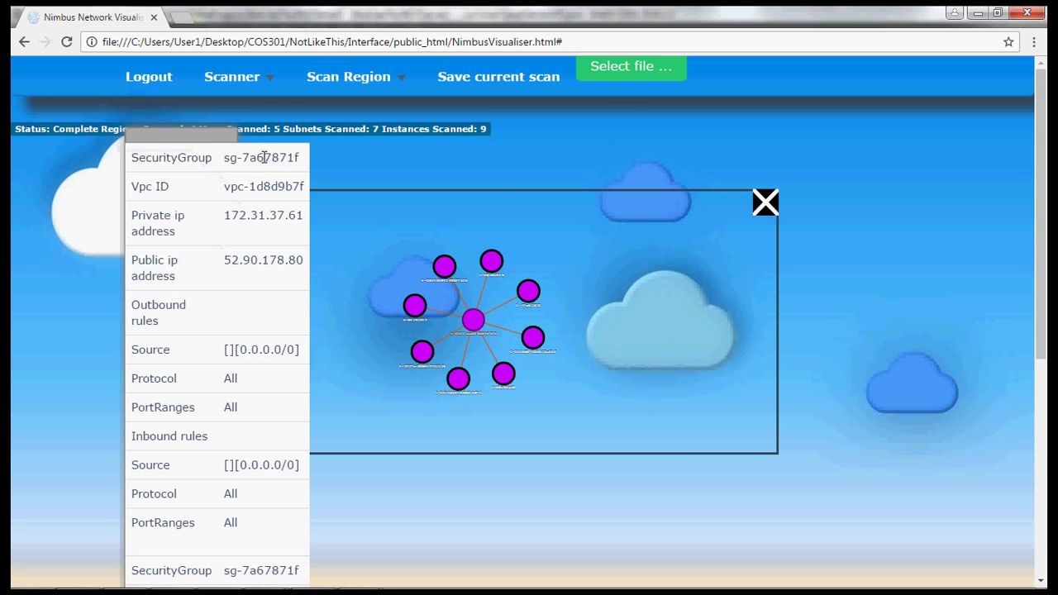
pyautogui.scroll(3, 486, 287)
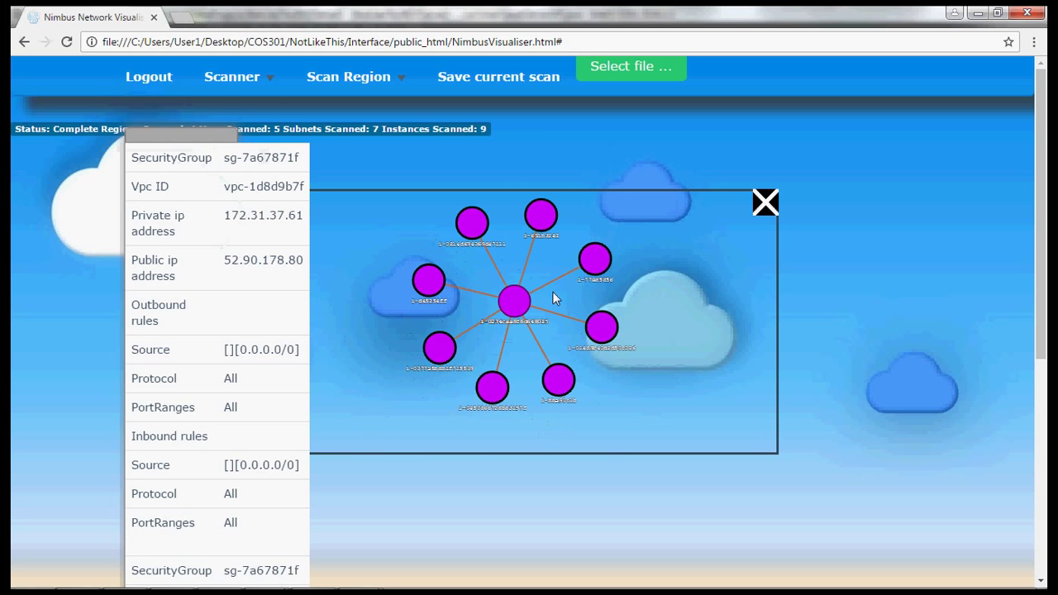
pyautogui.scroll(3, 552, 293)
pyautogui.scroll(1, 556, 309)
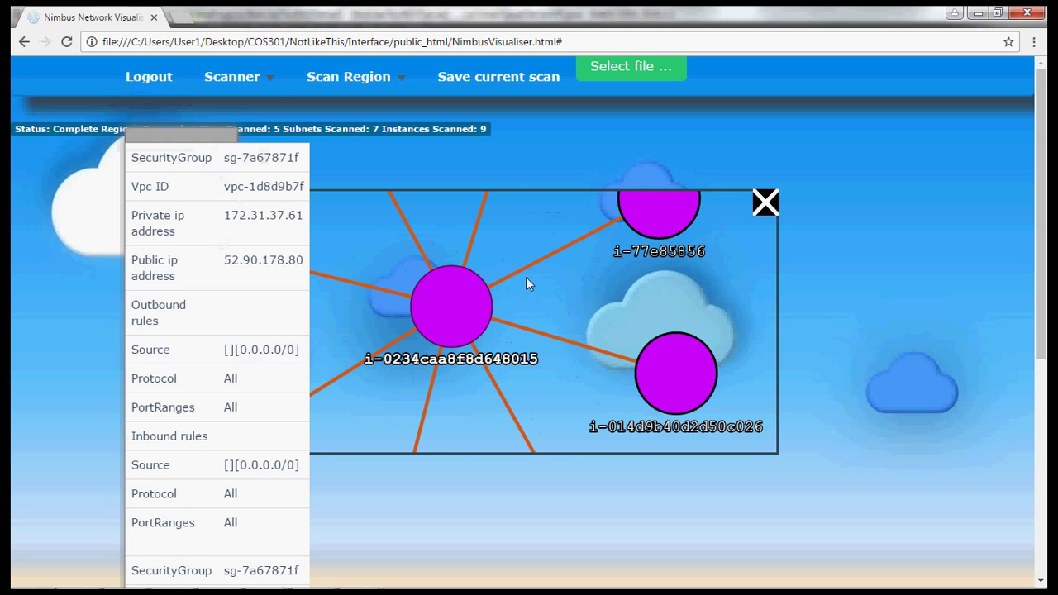
pyautogui.moveTo(577, 321); pyautogui.dragTo(619, 296)
pyautogui.scroll(-3, 606, 292)
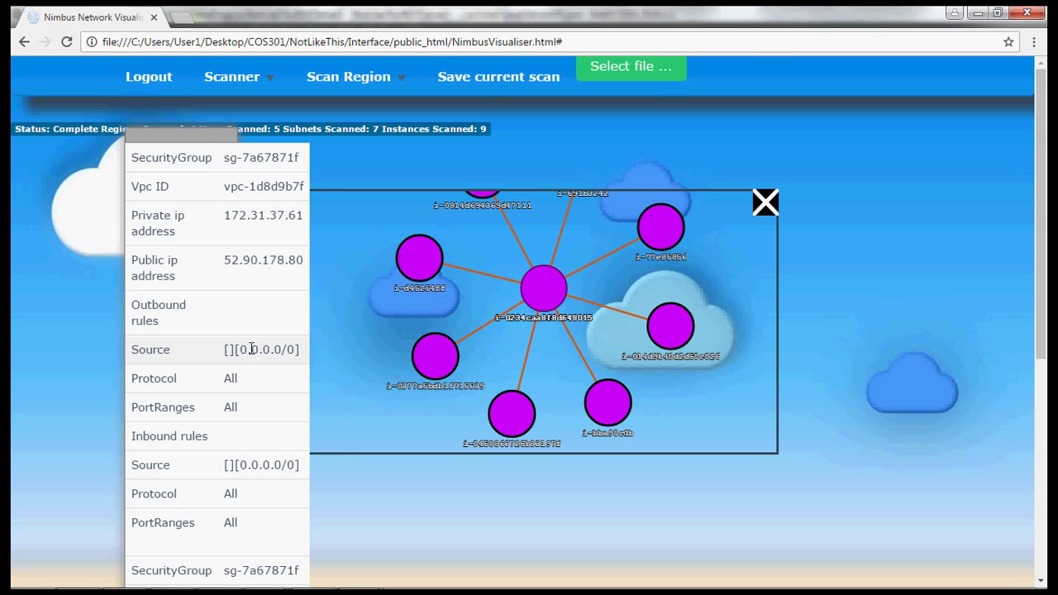
# - Examine the outbound and inbound rules listed for security group sg-7a67871f
pyautogui.scroll(-2, 234, 381)
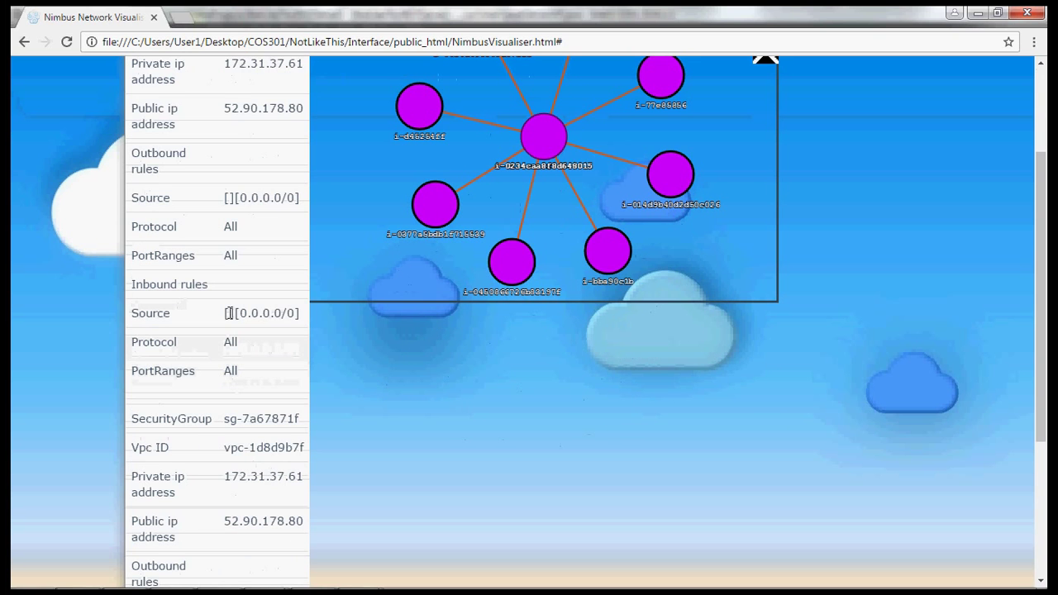
pyautogui.scroll(1, 278, 311)
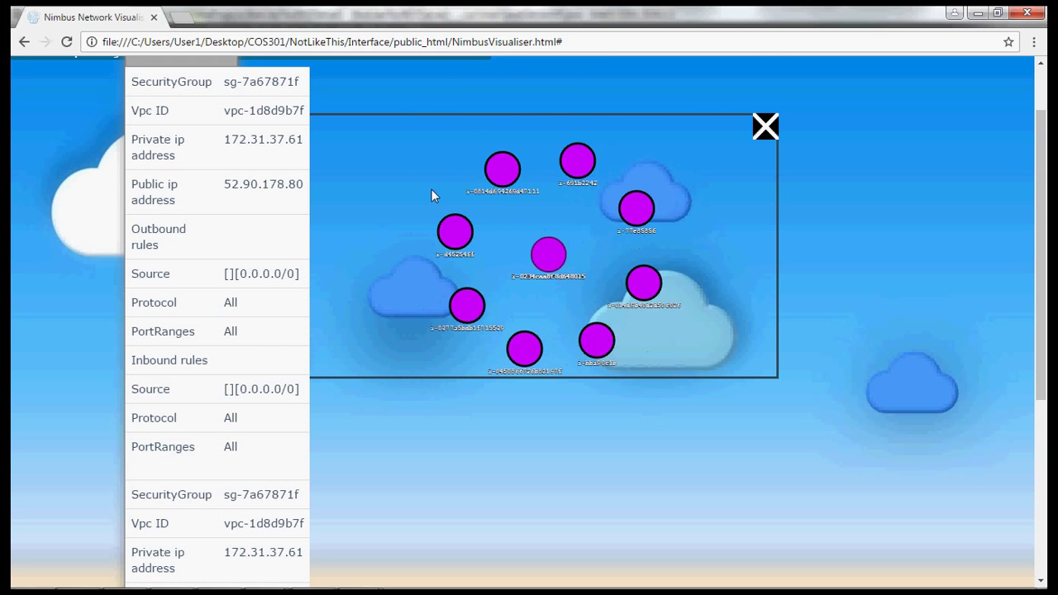
pyautogui.scroll(-1, 255, 283)
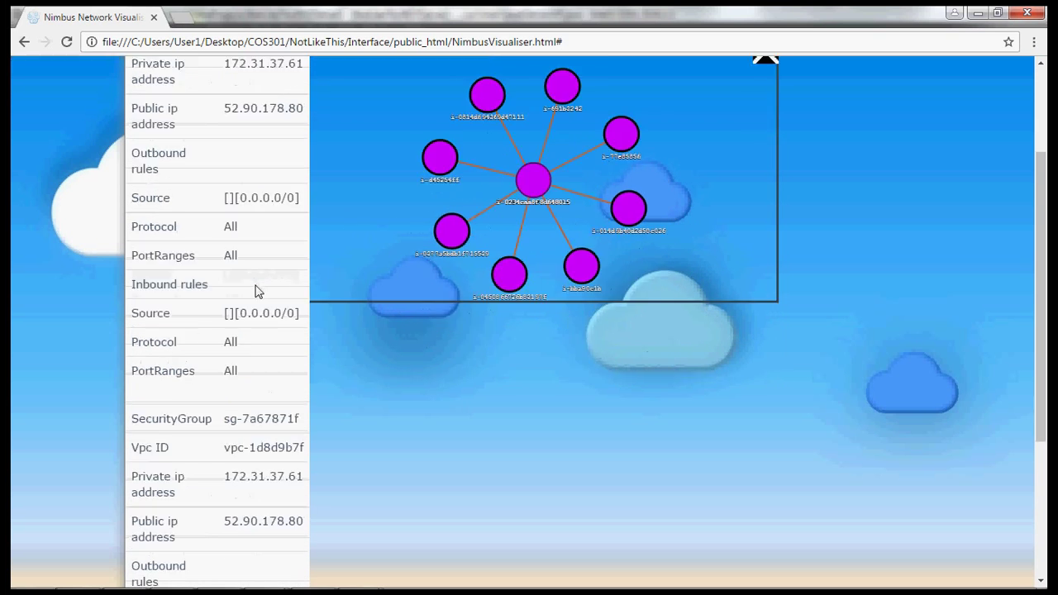
pyautogui.scroll(-3, 269, 286)
pyautogui.scroll(4, 271, 285)
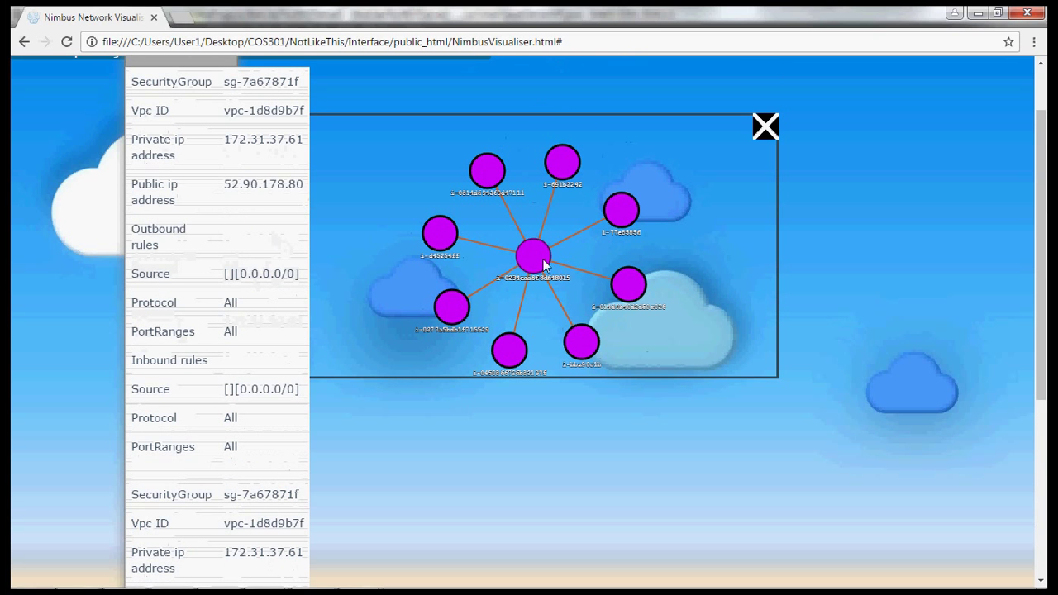
# - Select the connected instance i-77e85856 in the graph and look over the security group rules listed for its connection
pyautogui.scroll(3, 530, 226)
pyautogui.scroll(3, 523, 257)
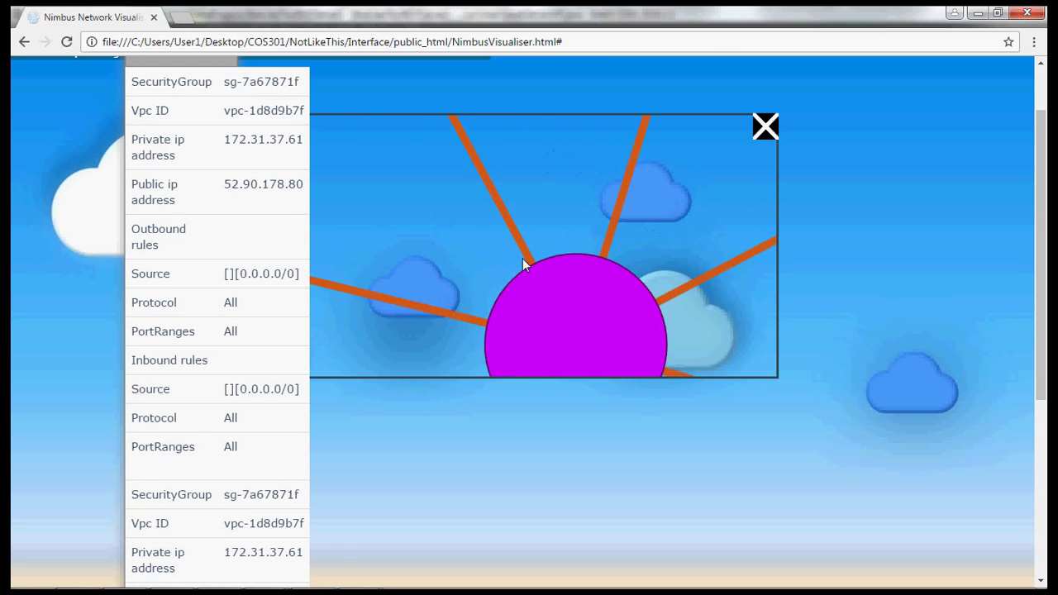
pyautogui.scroll(-6, 522, 258)
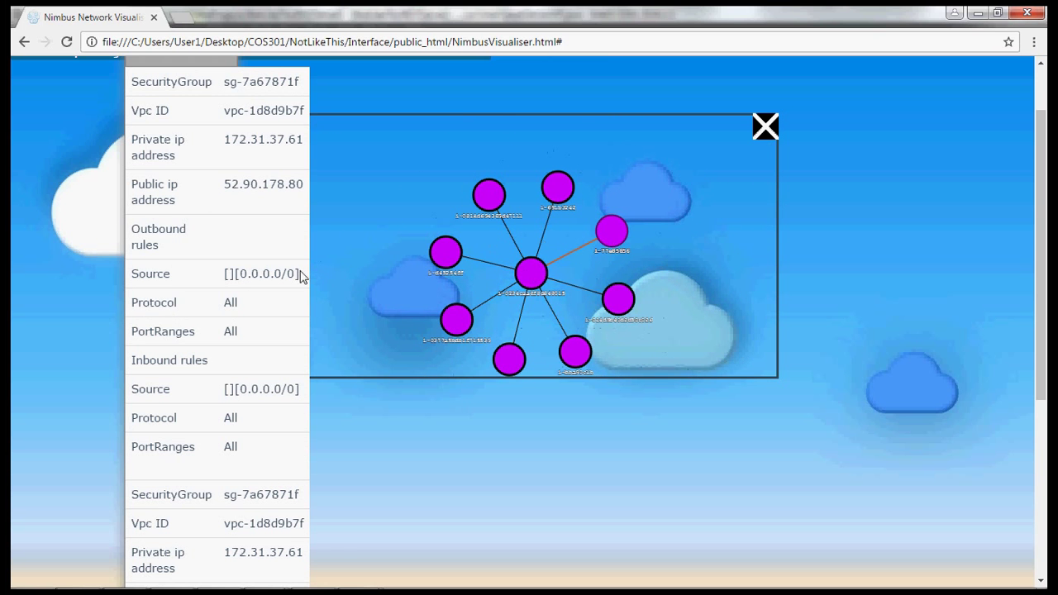
pyautogui.click(627, 243)
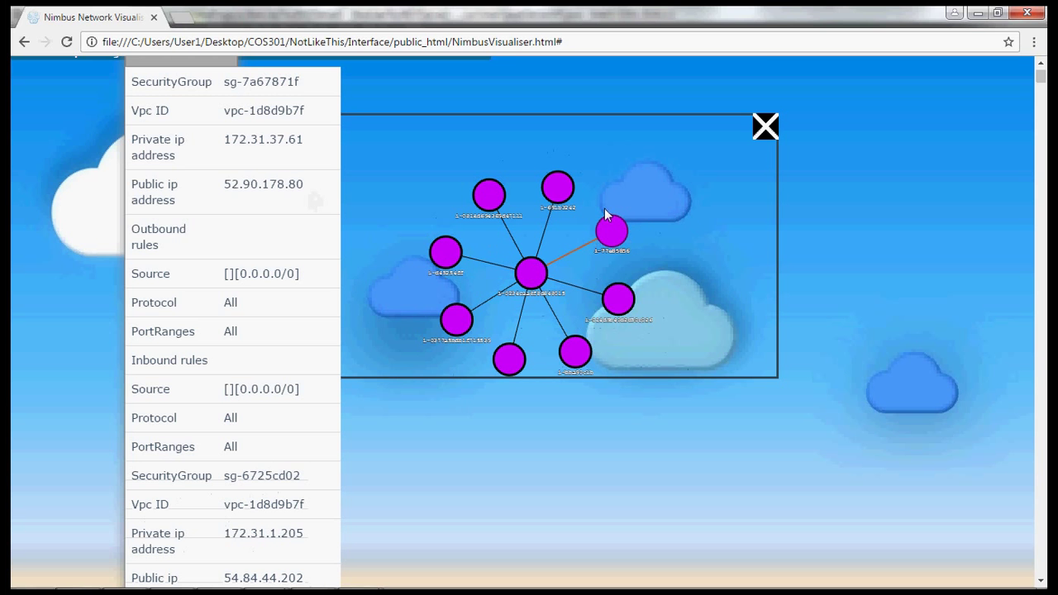
pyautogui.scroll(-1, 315, 223)
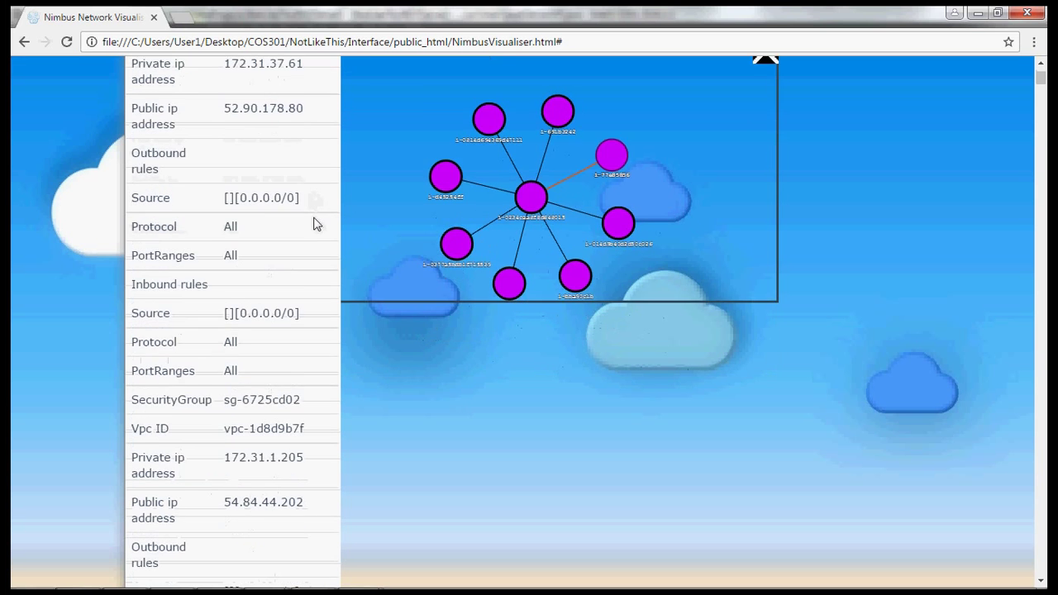
pyautogui.scroll(-6, 314, 223)
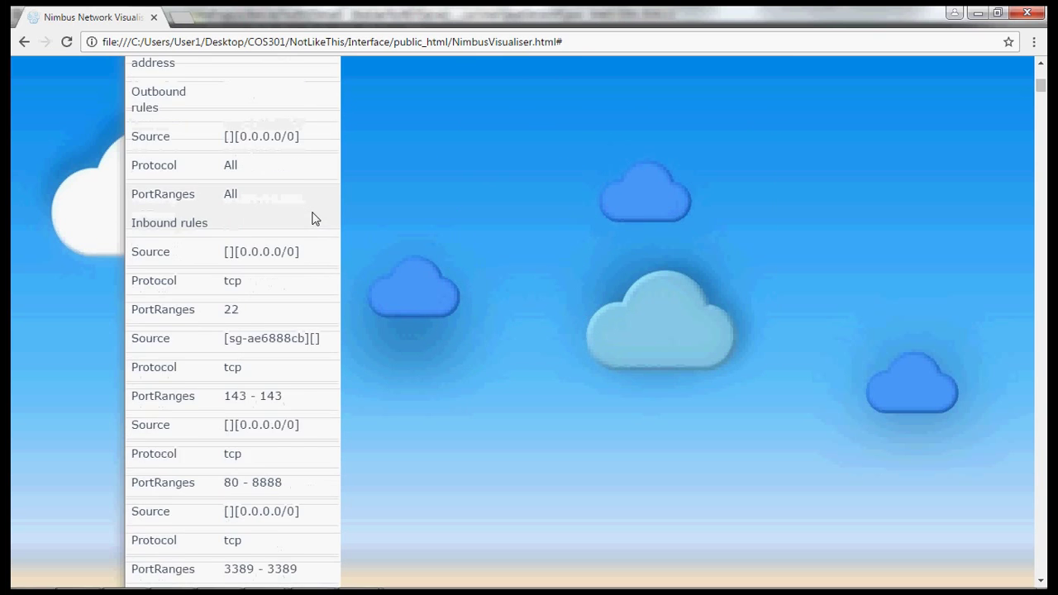
pyautogui.scroll(7, 311, 217)
pyautogui.scroll(-1, 532, 325)
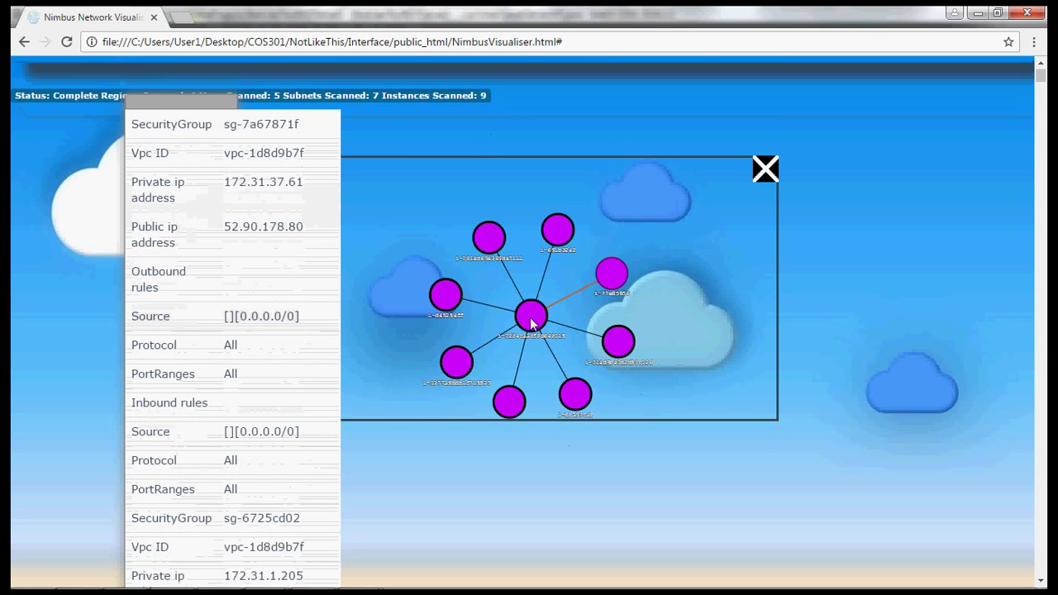
# - Examine the IP addresses and the outbound and inbound rules of security group sg-6725cd02, including protocols and port ranges
pyautogui.scroll(-1, 531, 324)
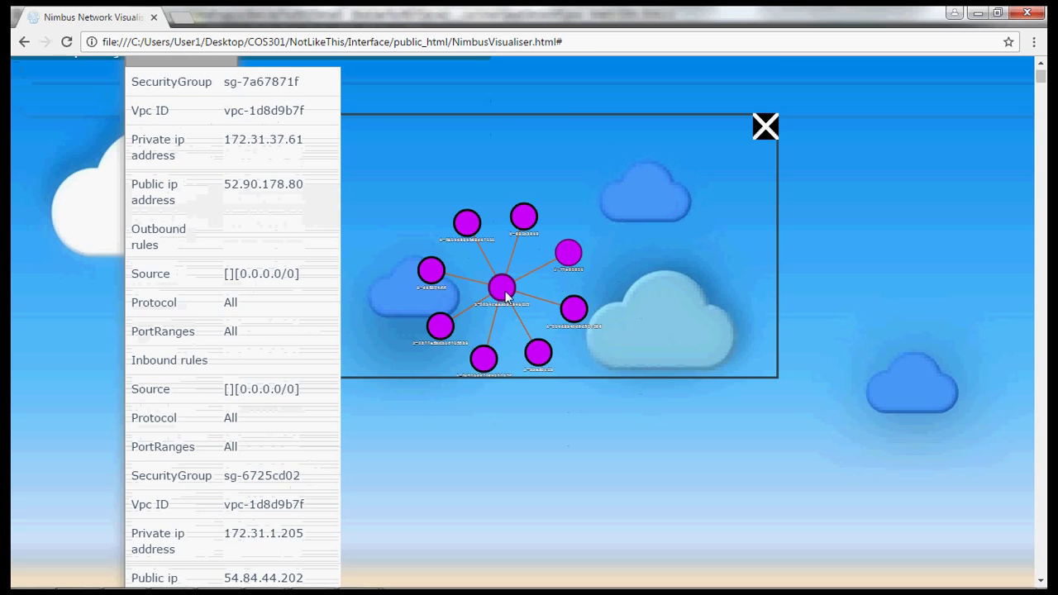
pyautogui.scroll(-2, 222, 436)
pyautogui.scroll(-2, 219, 431)
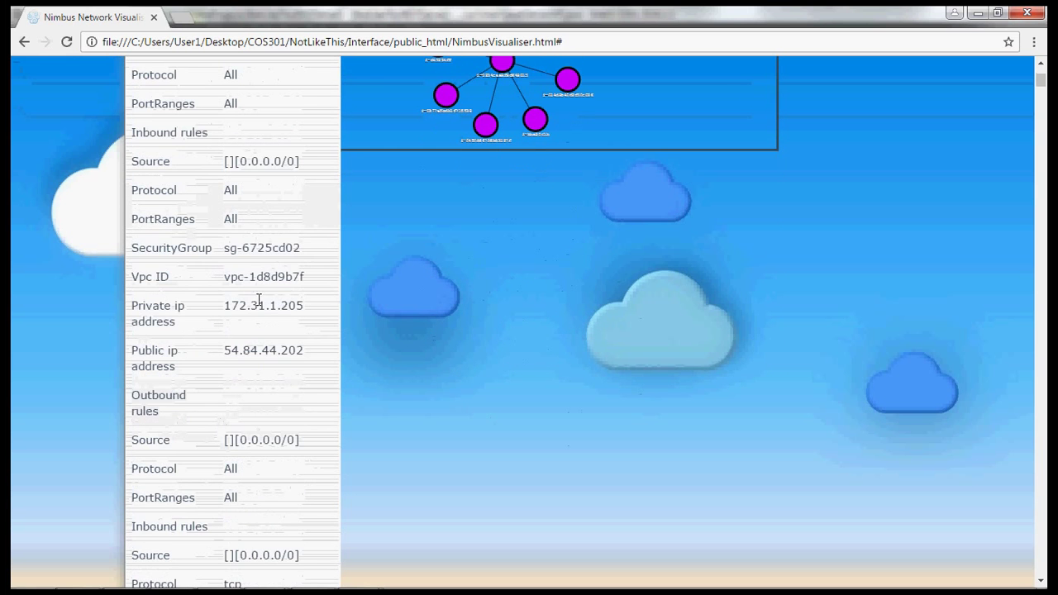
pyautogui.scroll(-1, 281, 324)
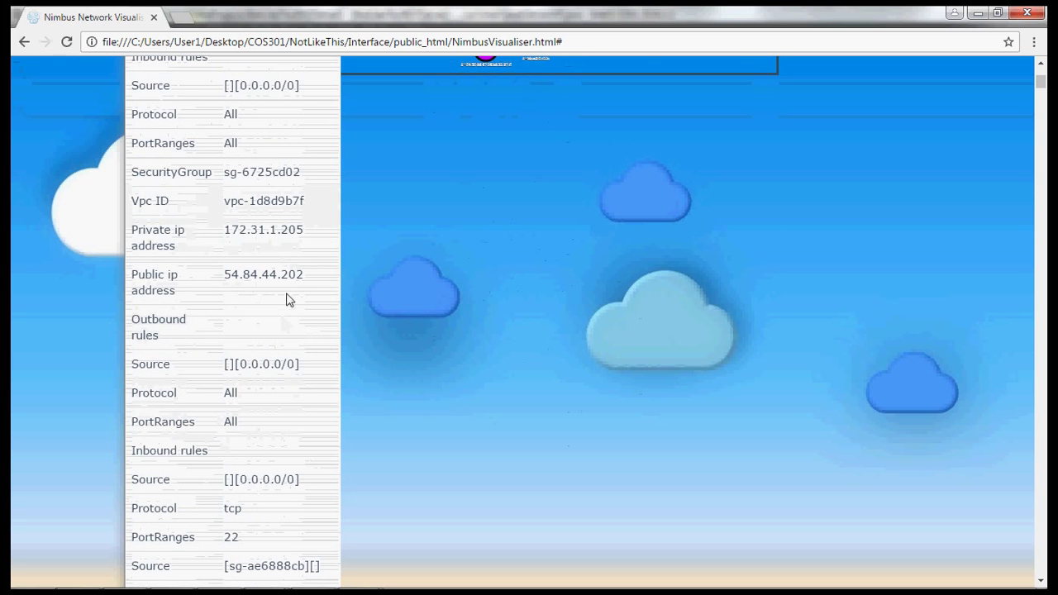
pyautogui.scroll(-1, 266, 323)
pyautogui.scroll(-1, 267, 323)
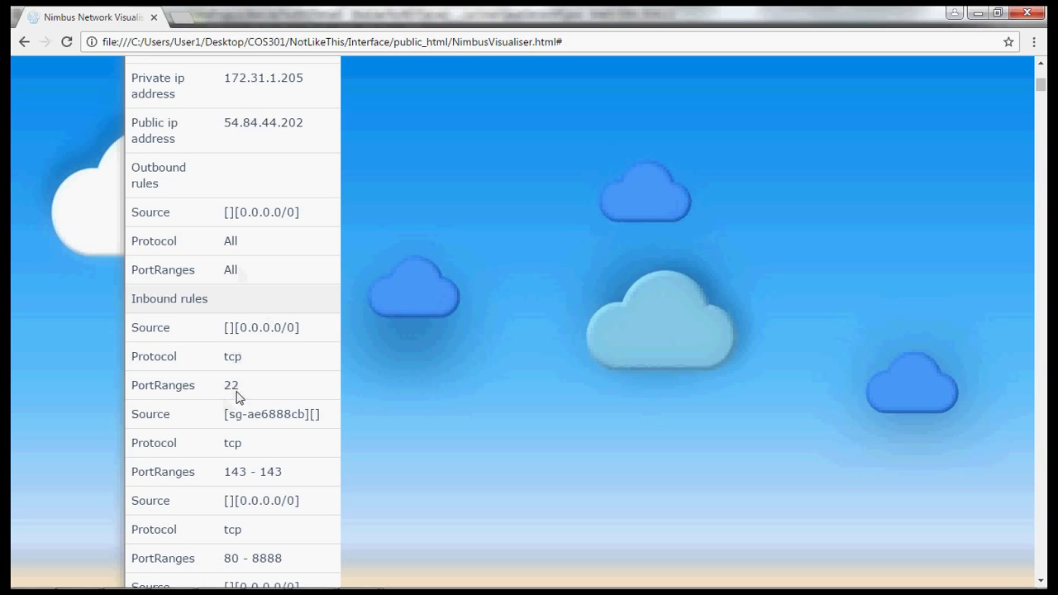
# - Close the instance connection graph to return to the network tree and collapse the security group details
pyautogui.scroll(-1, 238, 381)
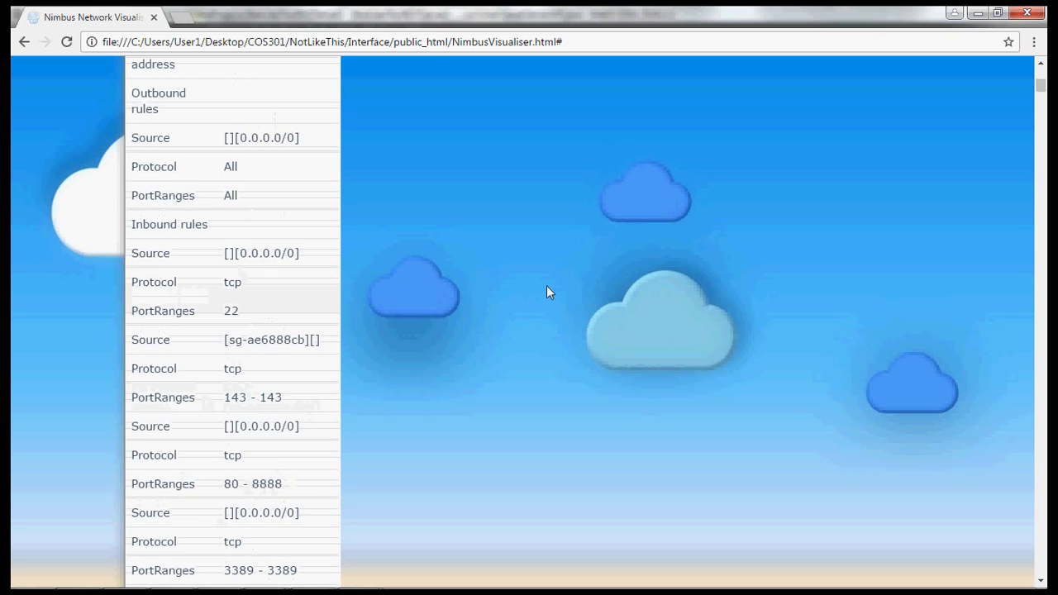
pyautogui.scroll(6, 546, 285)
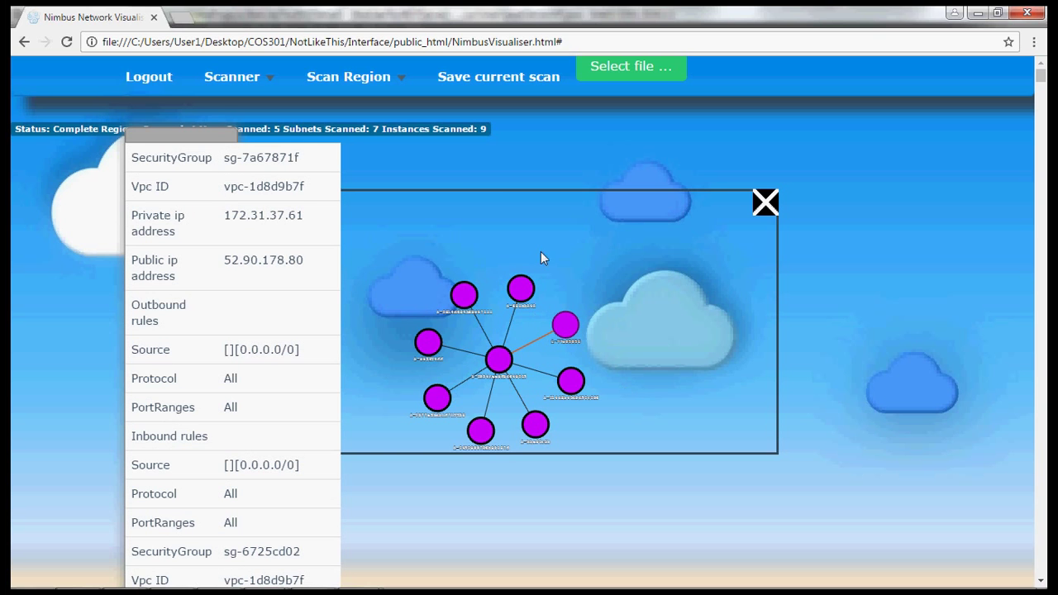
pyautogui.moveTo(540, 259); pyautogui.dragTo(581, 253)
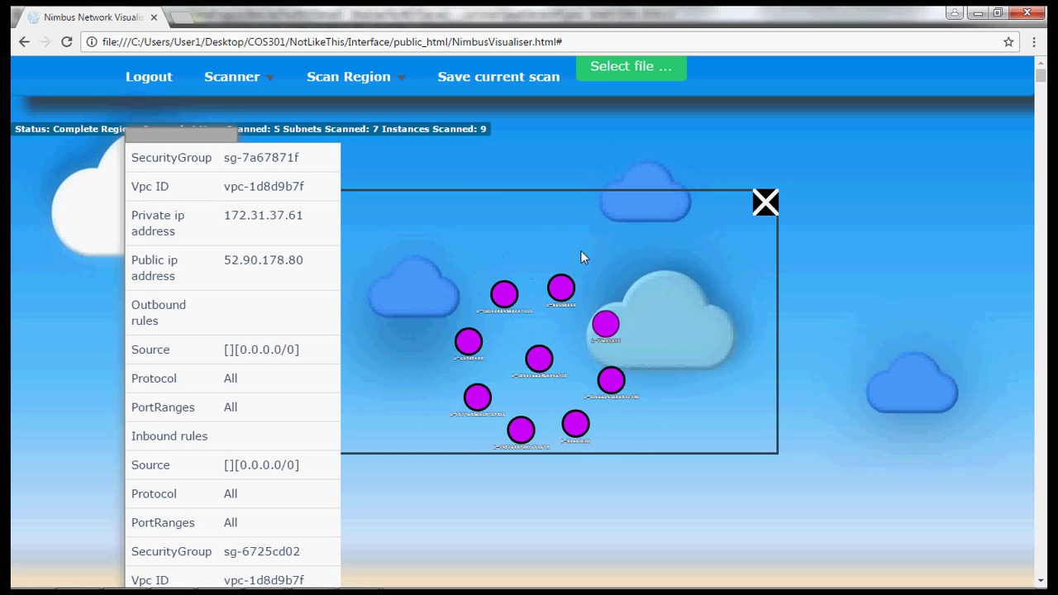
pyautogui.click(761, 207)
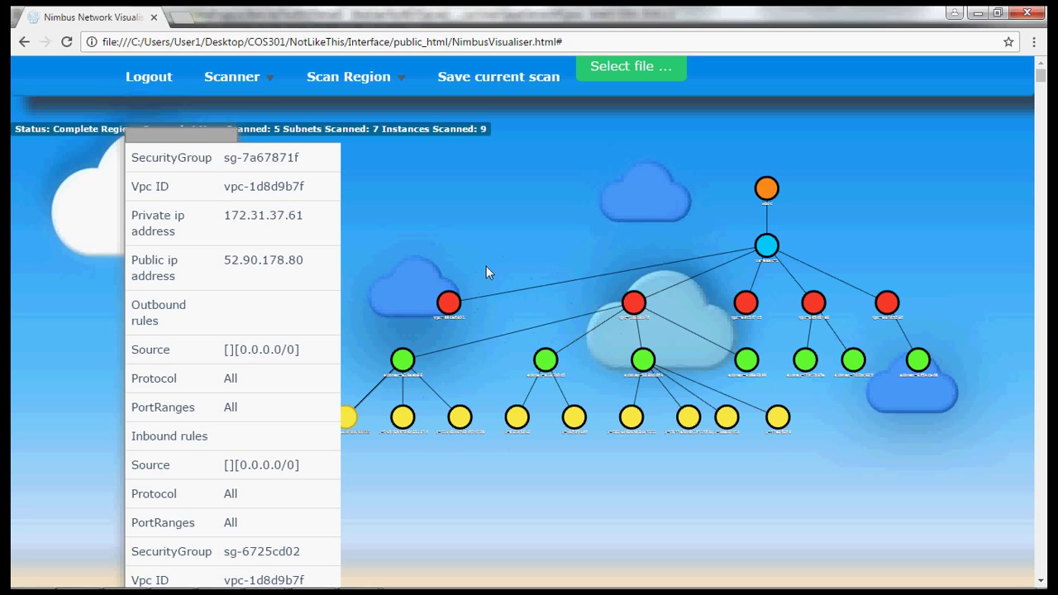
pyautogui.click(208, 135)
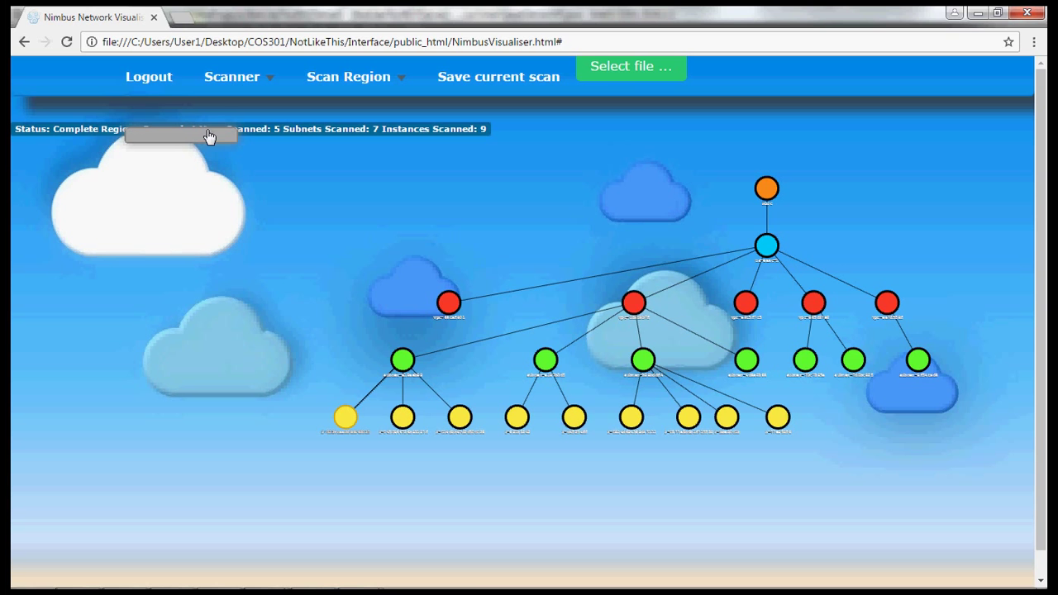
# - Examine the us-east-1 network tree up close, including vpc-1d8d9b7f with its subnets and instances
pyautogui.scroll(3, 460, 430)
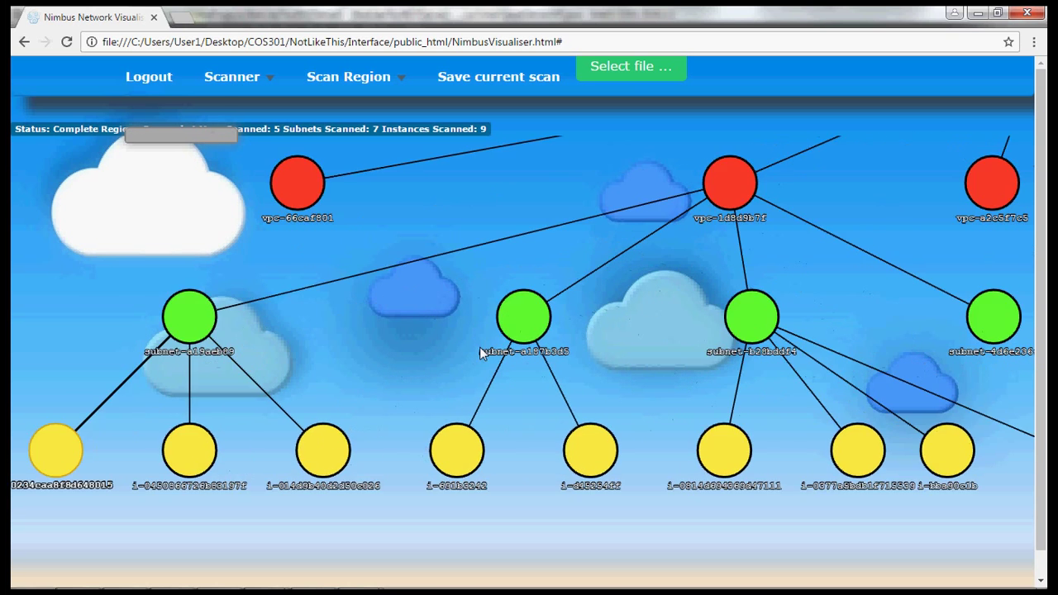
pyautogui.scroll(-4, 673, 272)
pyautogui.scroll(5, 730, 195)
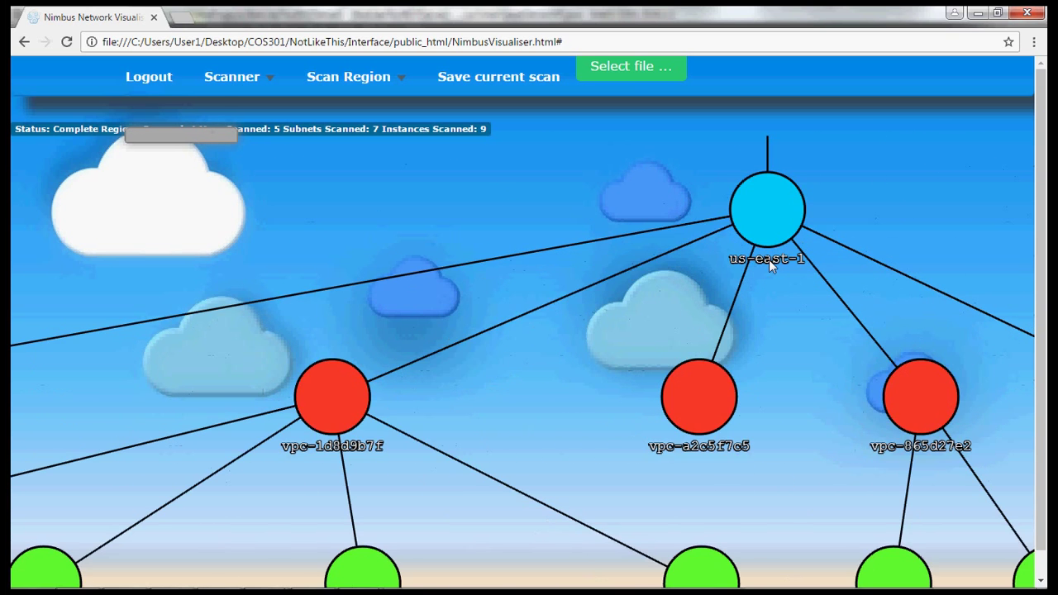
pyautogui.scroll(-3, 771, 259)
pyautogui.scroll(4, 462, 365)
pyautogui.scroll(-2, 463, 365)
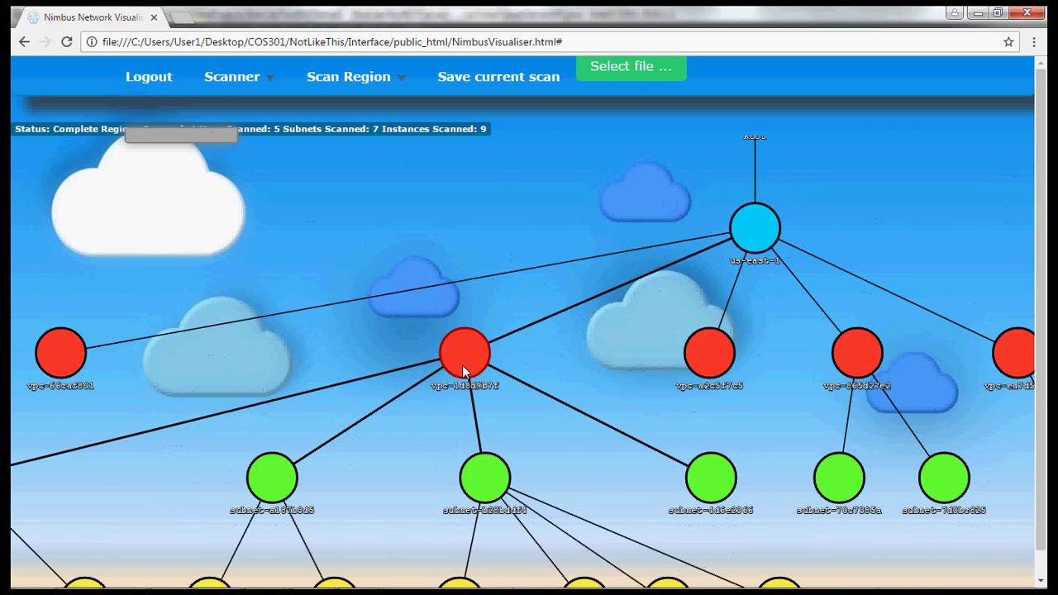
pyautogui.scroll(-3, 463, 364)
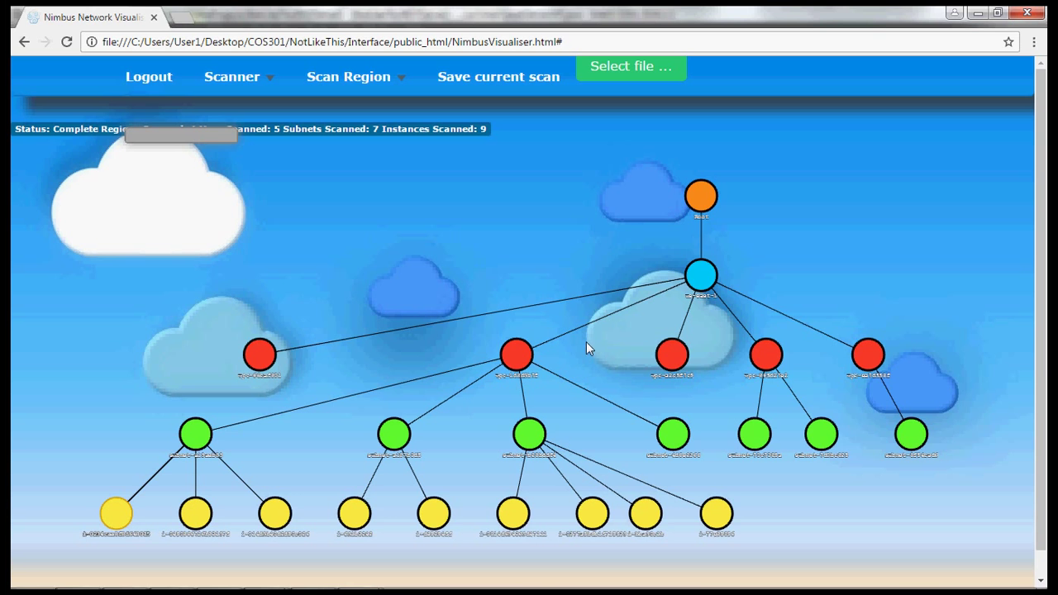
pyautogui.scroll(5, 538, 381)
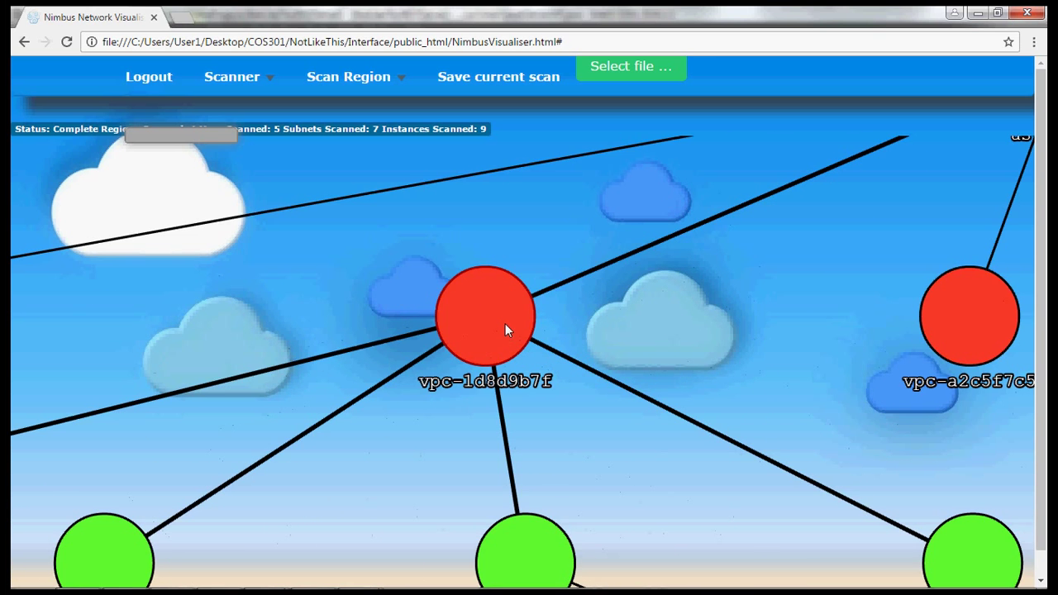
pyautogui.scroll(3, 505, 329)
pyautogui.scroll(2, 505, 329)
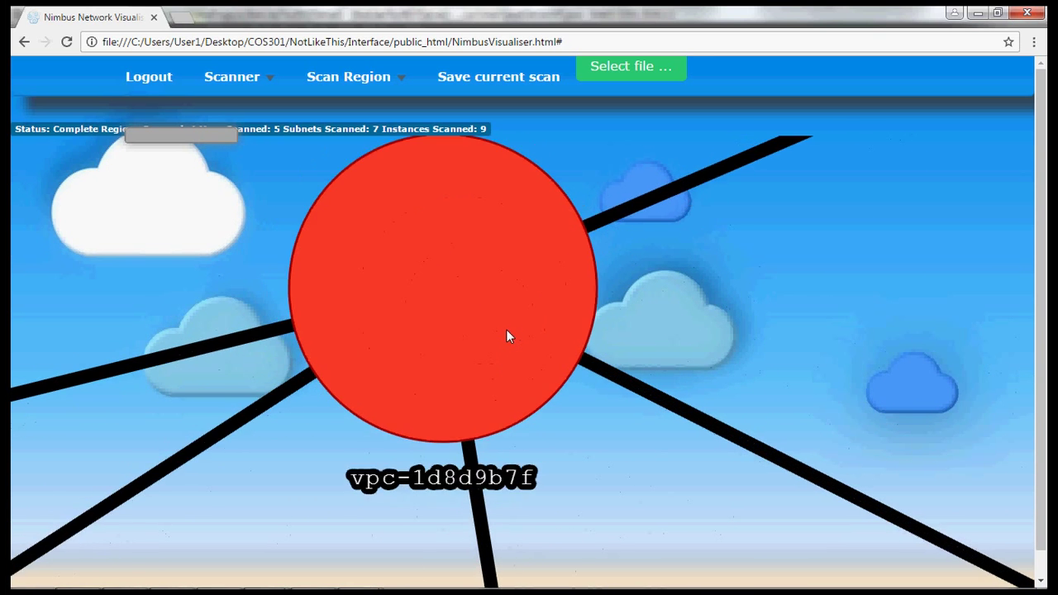
pyautogui.scroll(-4, 507, 331)
pyautogui.scroll(-3, 526, 325)
pyautogui.scroll(-3, 525, 324)
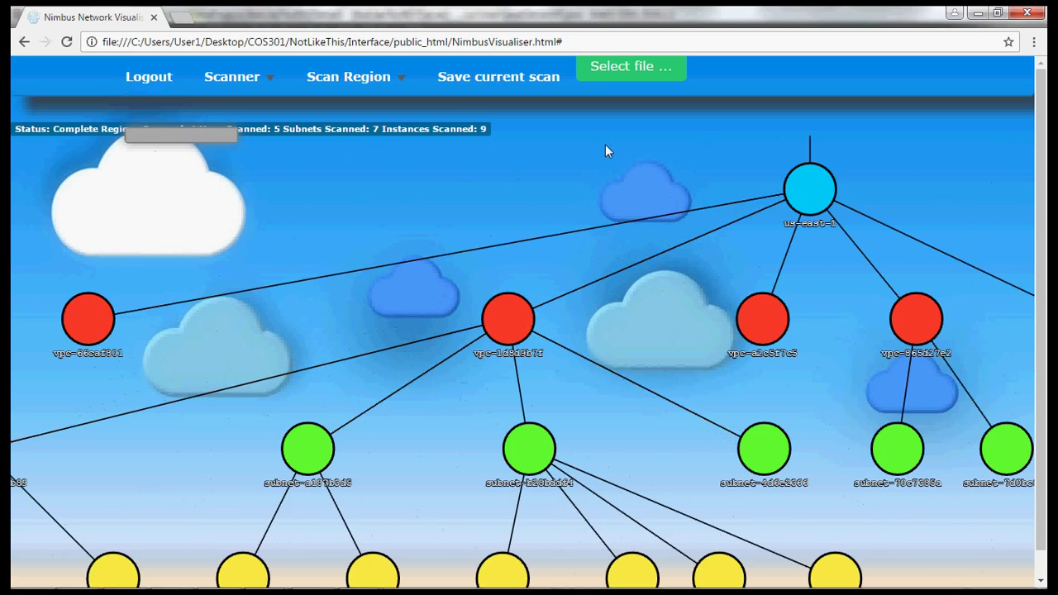
pyautogui.scroll(-2, 434, 496)
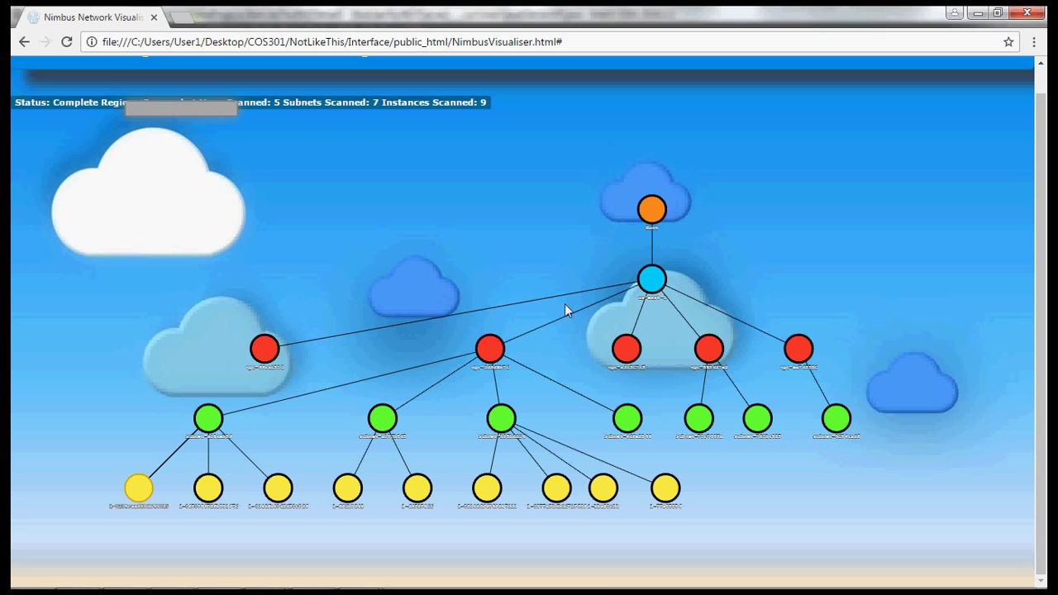
# - Move the rightmost VPC node of the tree farther away from its neighbouring VPC
pyautogui.scroll(1, 814, 331)
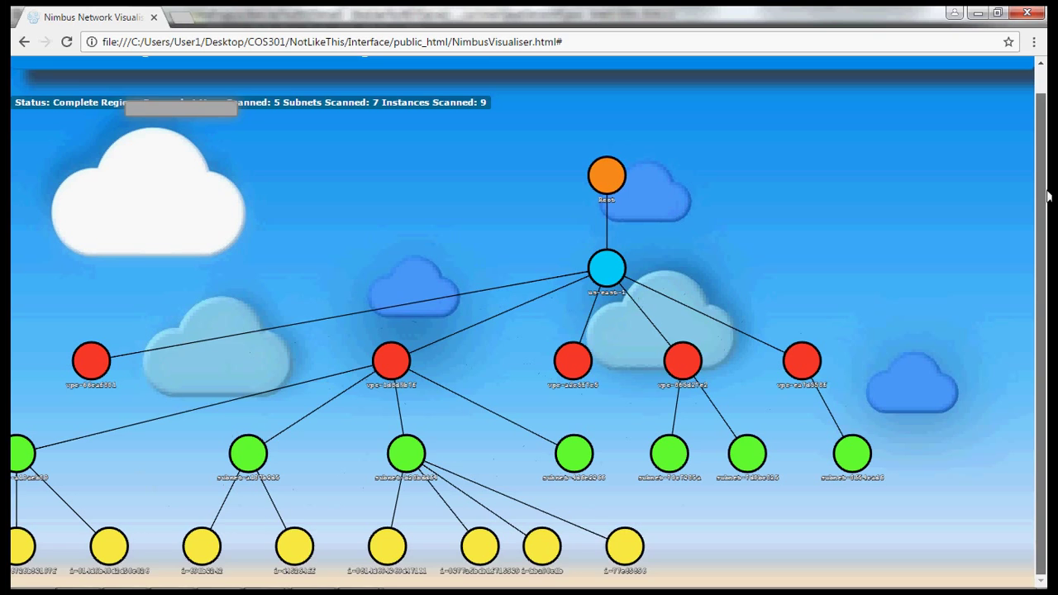
pyautogui.scroll(1, 1046, 199)
pyautogui.scroll(-1, 1045, 207)
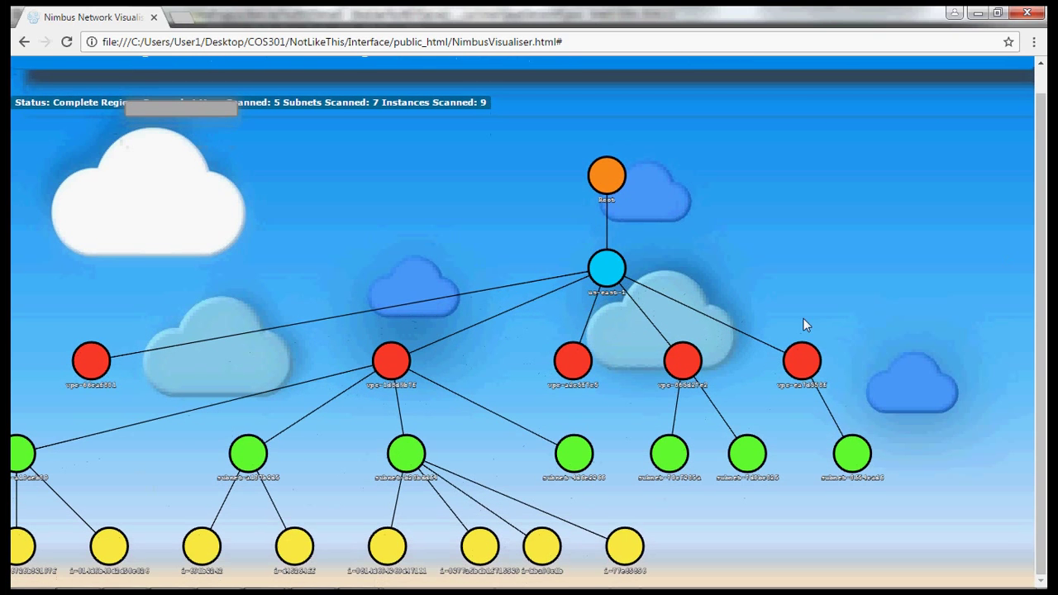
pyautogui.moveTo(800, 360); pyautogui.dragTo(857, 351)
pyautogui.scroll(-2, 829, 344)
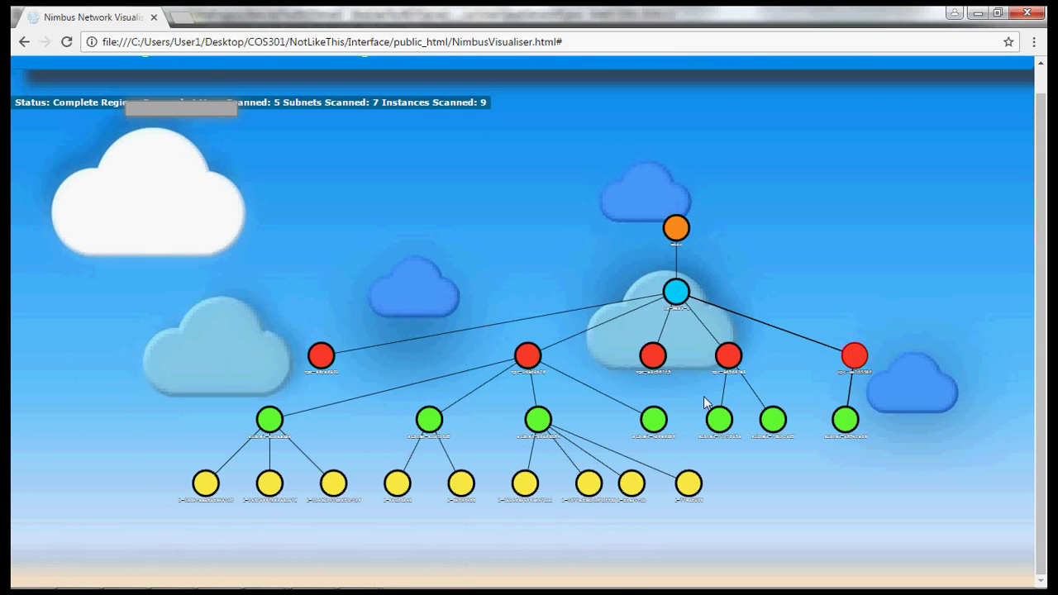
pyautogui.scroll(-1, 705, 403)
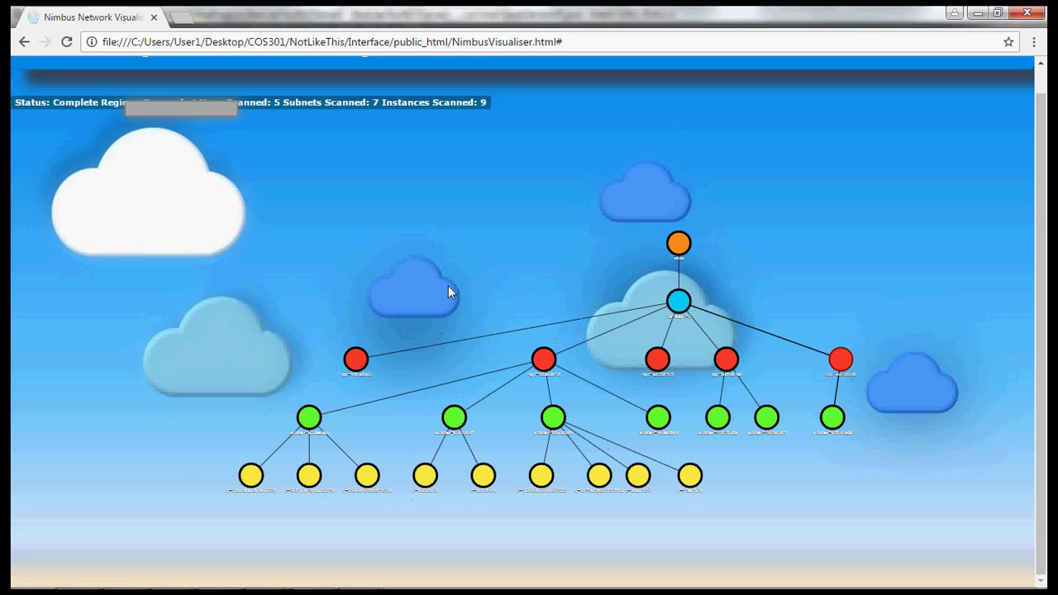
pyautogui.scroll(-6, 569, 242)
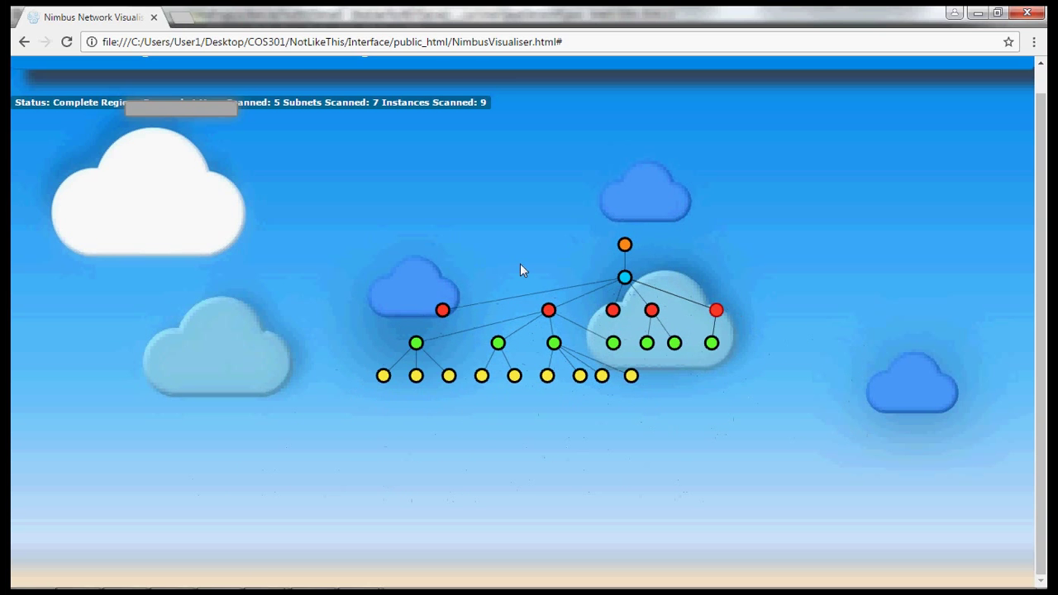
# - Start an instance scan using the already entered instance ID beginning with i-0234caa8
pyautogui.scroll(1, 1048, 253)
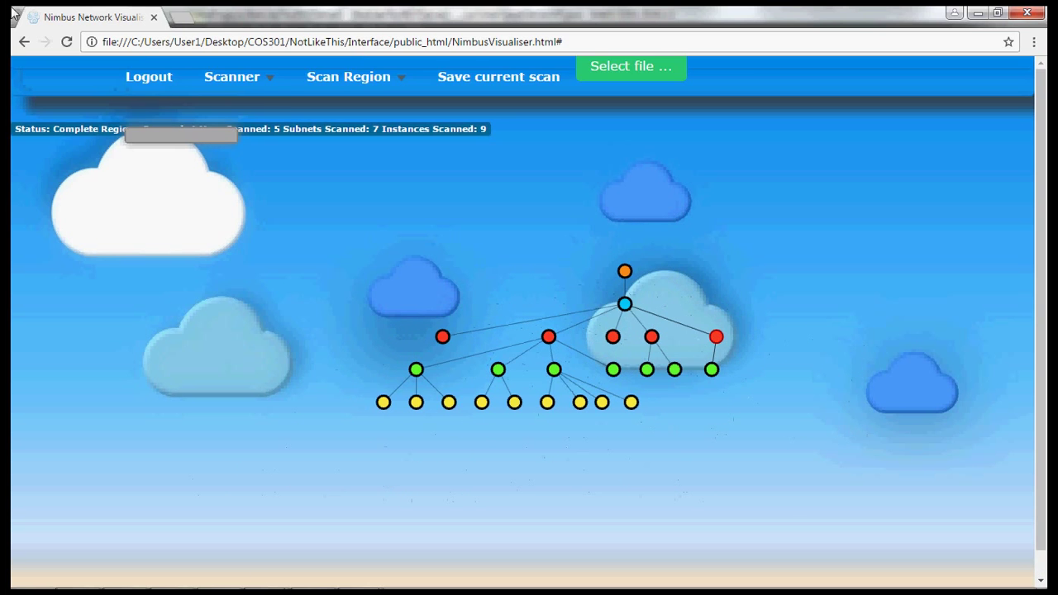
pyautogui.click(256, 95)
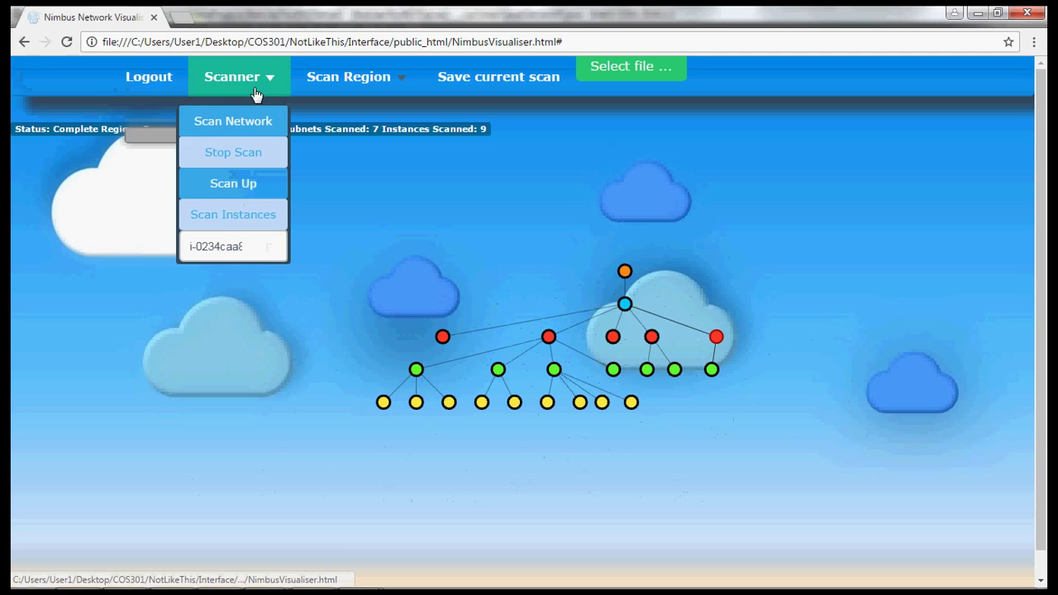
pyautogui.click(225, 215)
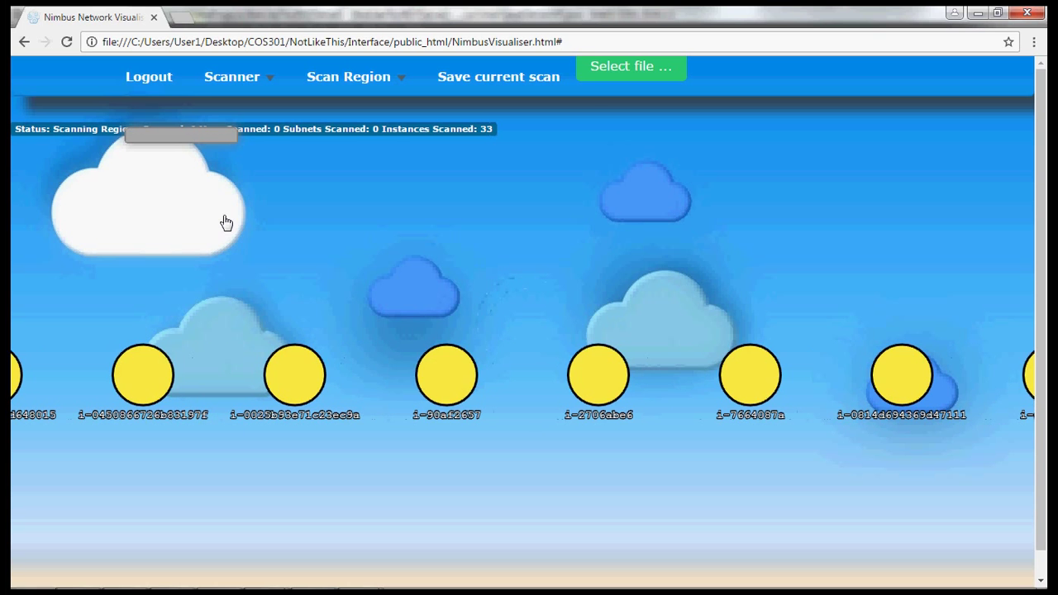
# - Reposition the collapsed details box clear of the graph and open the details and connections of instance i-0814d694369d47111
pyautogui.moveTo(167, 135); pyautogui.dragTo(448, 207)
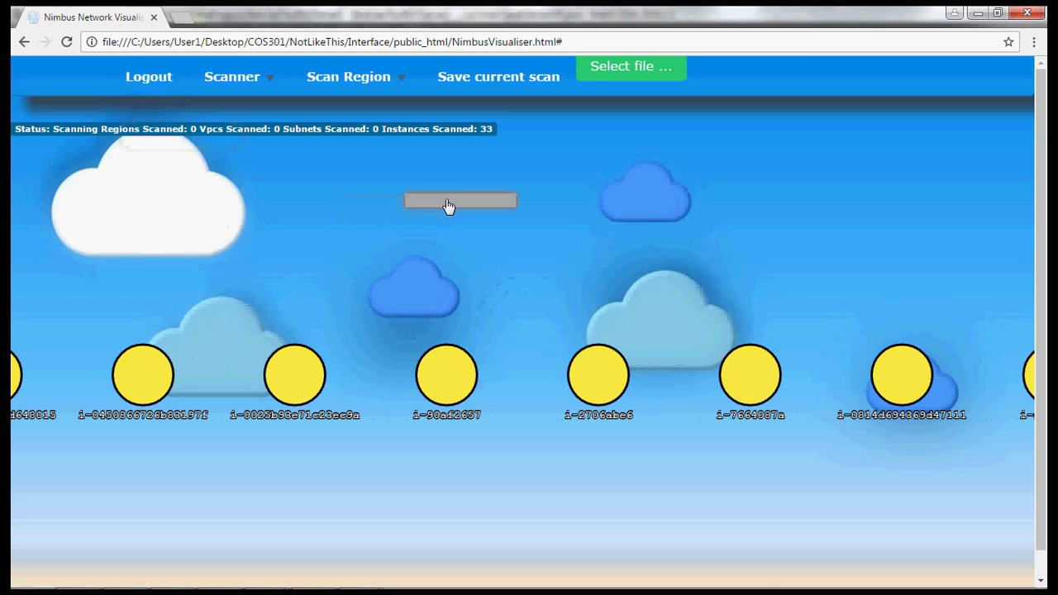
pyautogui.scroll(-5, 473, 264)
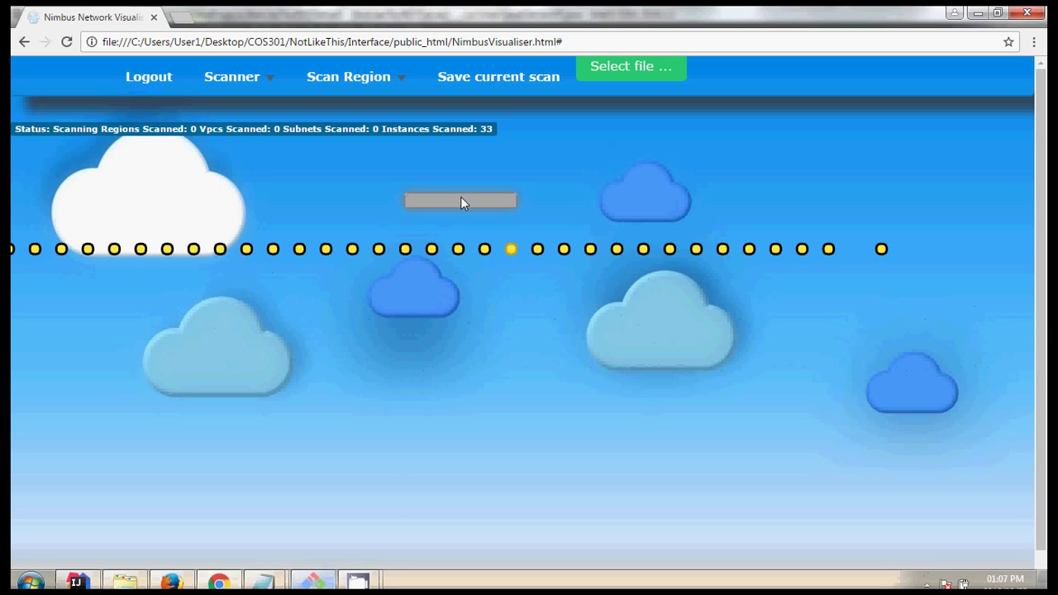
pyautogui.moveTo(460, 206); pyautogui.dragTo(207, 180)
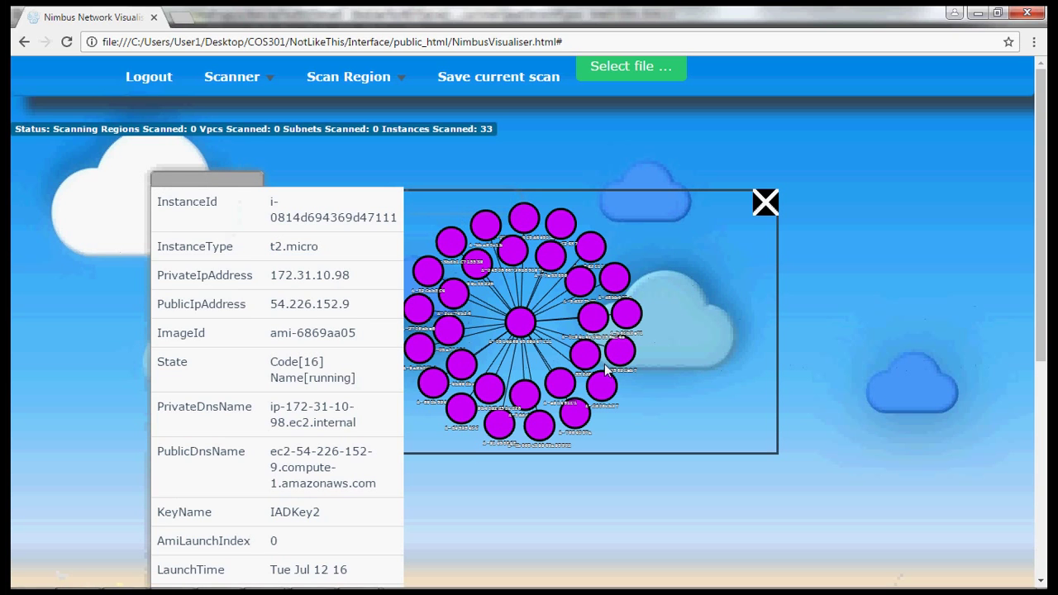
# - Look over the property list of instance i-0814d694369d47111 and bring its connected instances closer in the graph
pyautogui.scroll(-5, 279, 243)
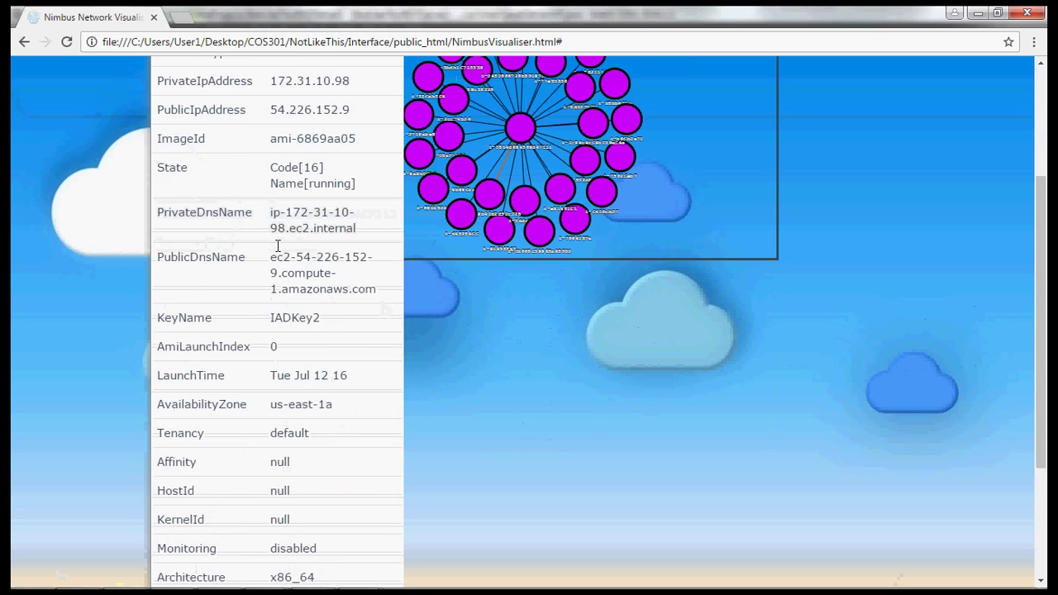
pyautogui.moveTo(295, 167); pyautogui.dragTo(352, 242)
pyautogui.scroll(4, 622, 243)
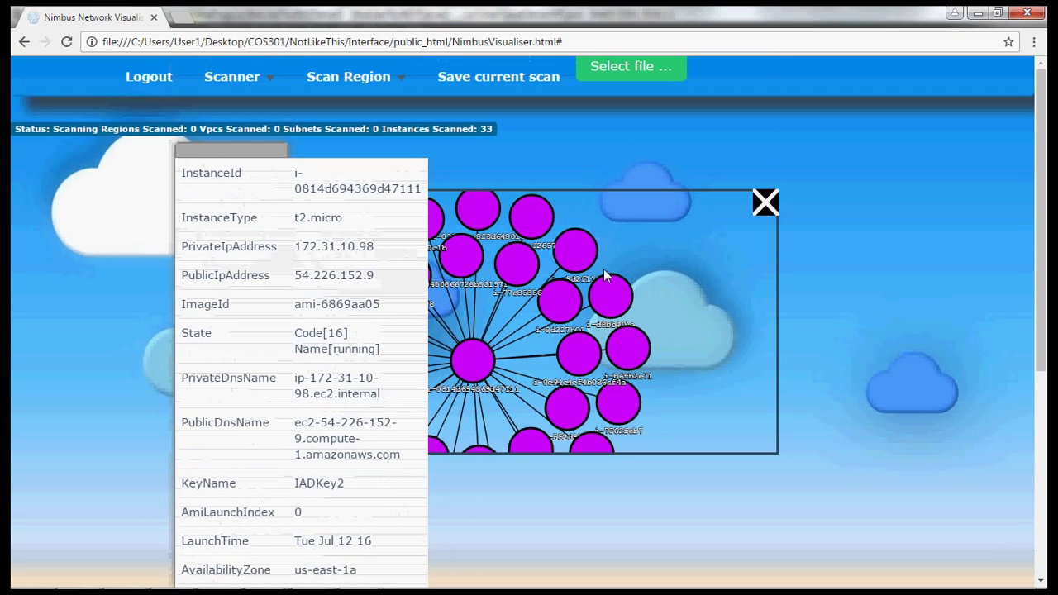
# - Select the central instance i-0814d694369d47111 in the connection graph and examine the rules of security group sg-9d6348e6
pyautogui.click(472, 361)
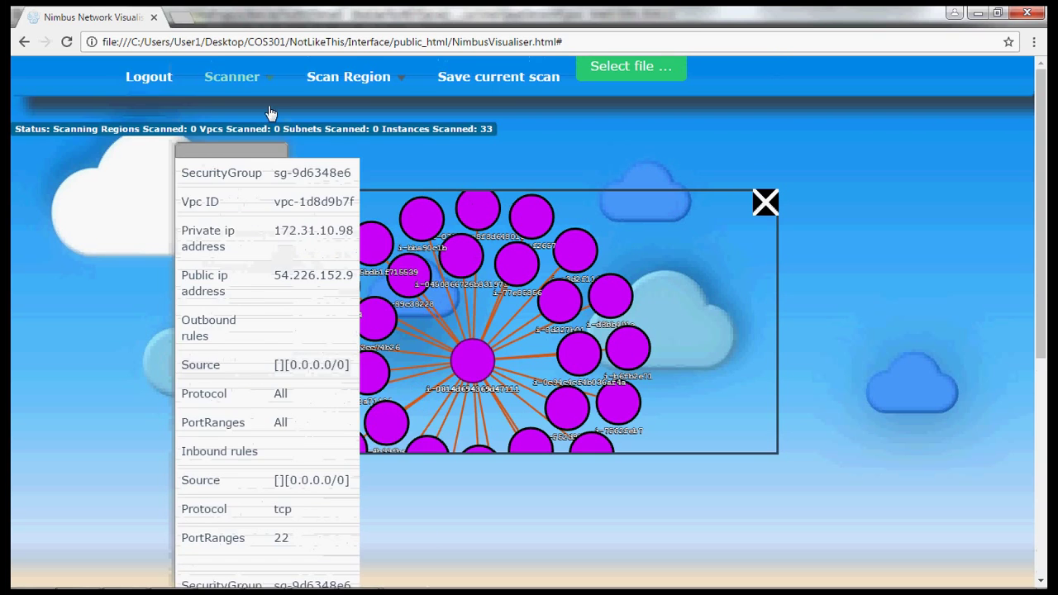
pyautogui.scroll(-5, 275, 207)
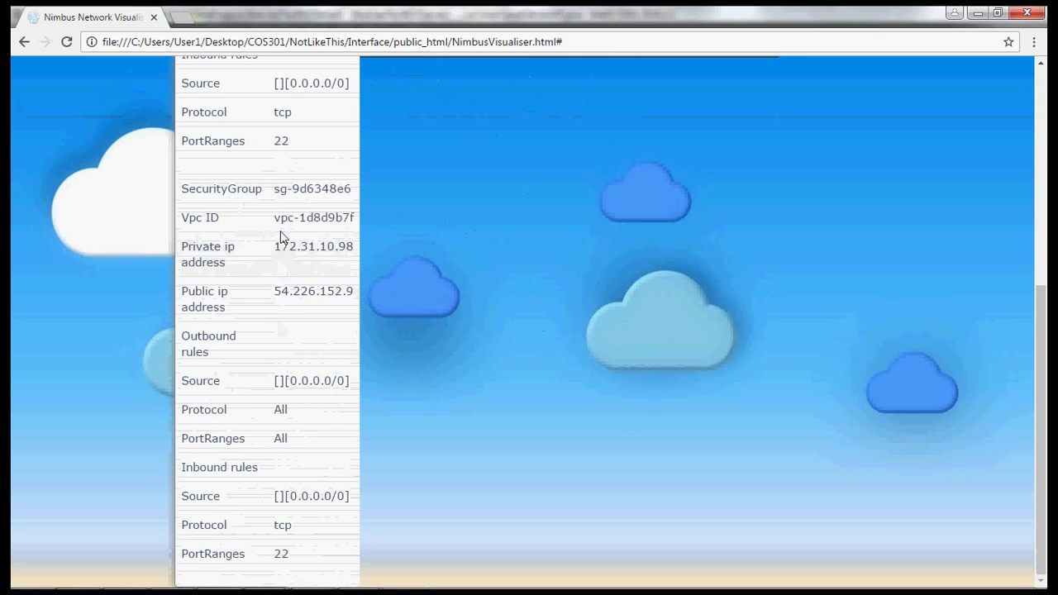
pyautogui.scroll(-1, 280, 238)
pyautogui.moveTo(279, 212); pyautogui.dragTo(250, 279)
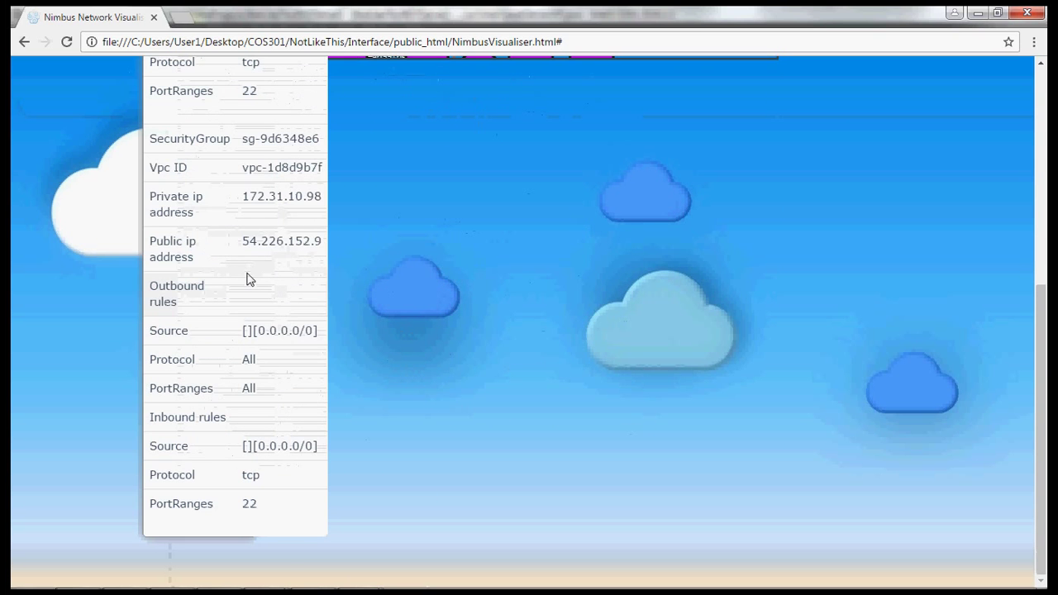
# - Select the connected instance i-77e85856 and examine the outbound and inbound security group rules listed for its connection to the central instance
pyautogui.scroll(6, 561, 279)
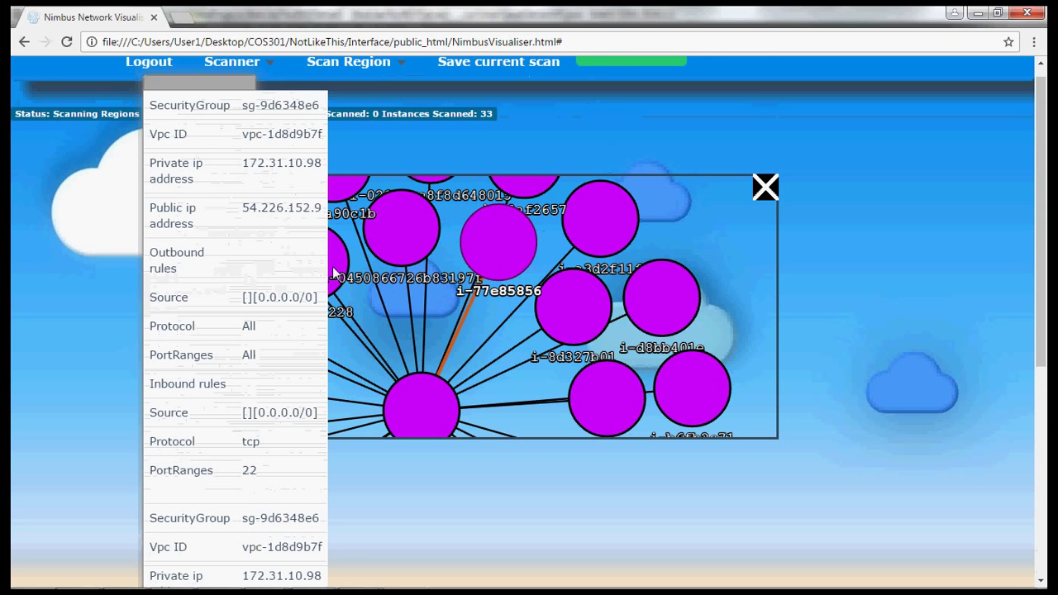
pyautogui.scroll(-6, 303, 256)
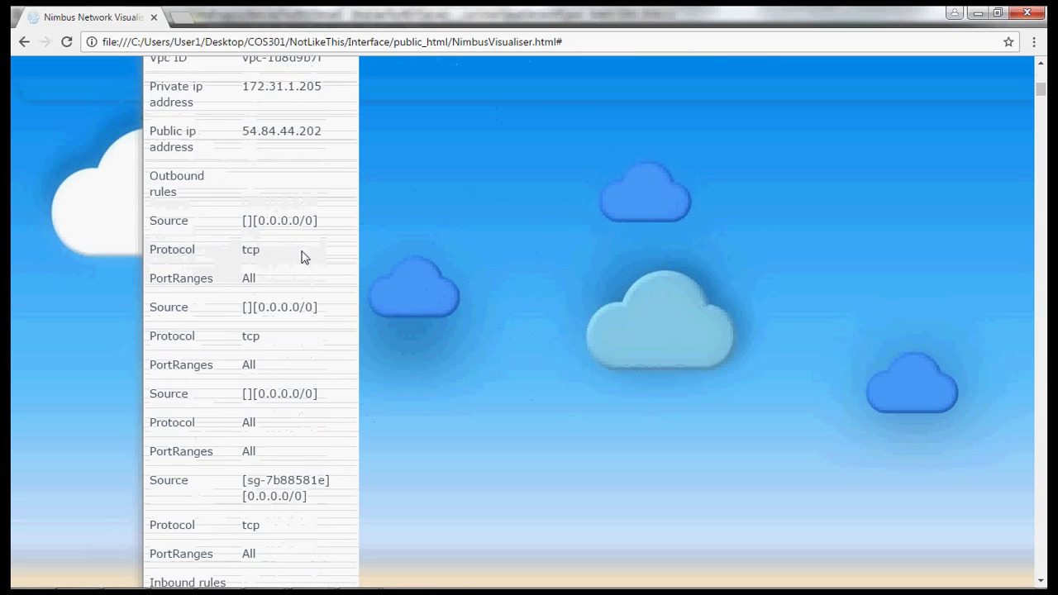
pyautogui.scroll(-12, 302, 256)
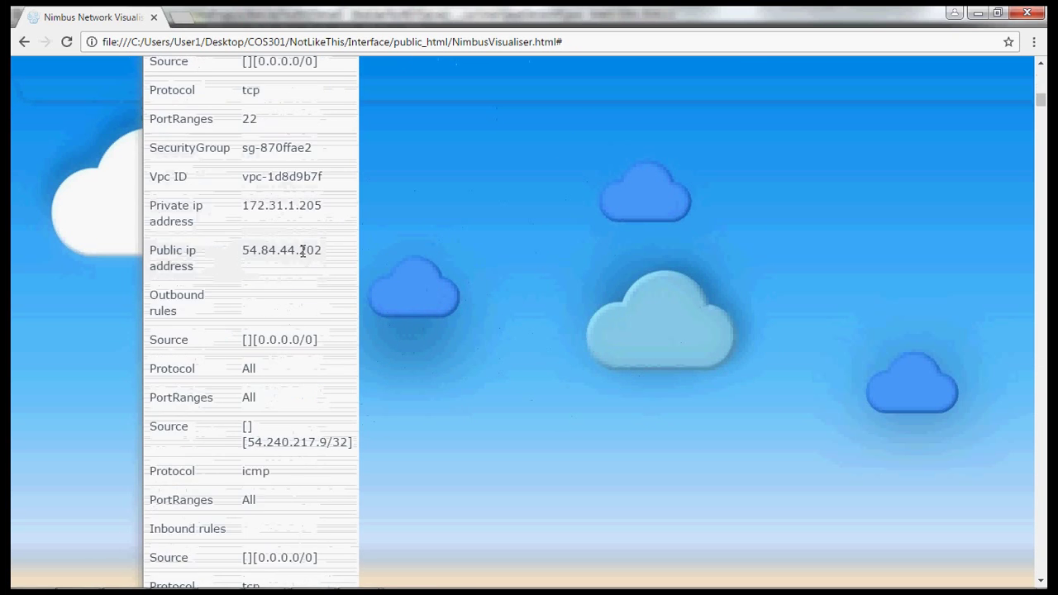
pyautogui.scroll(-12, 302, 253)
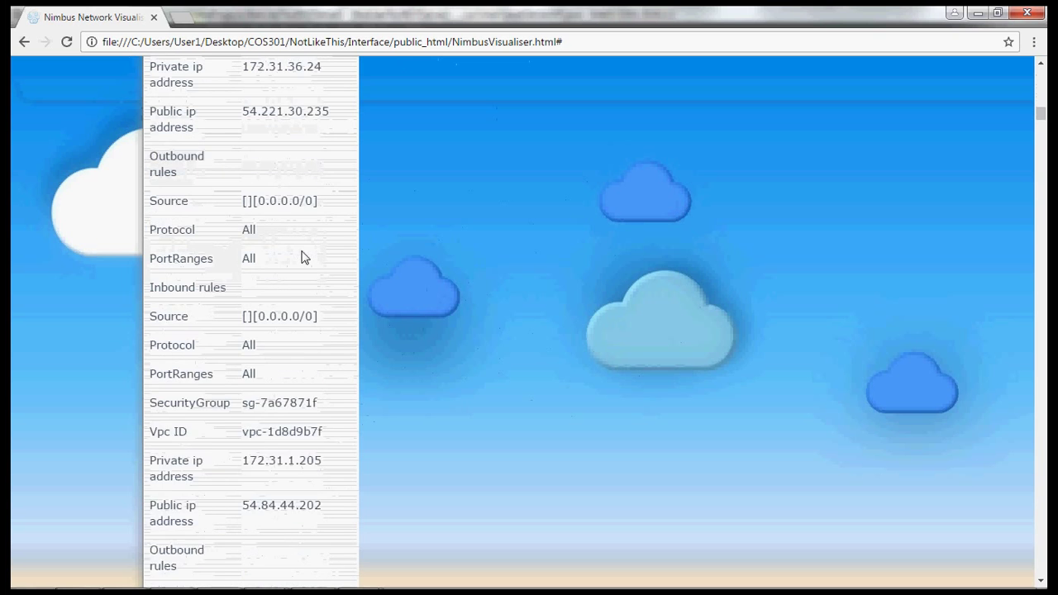
pyautogui.scroll(-9, 303, 256)
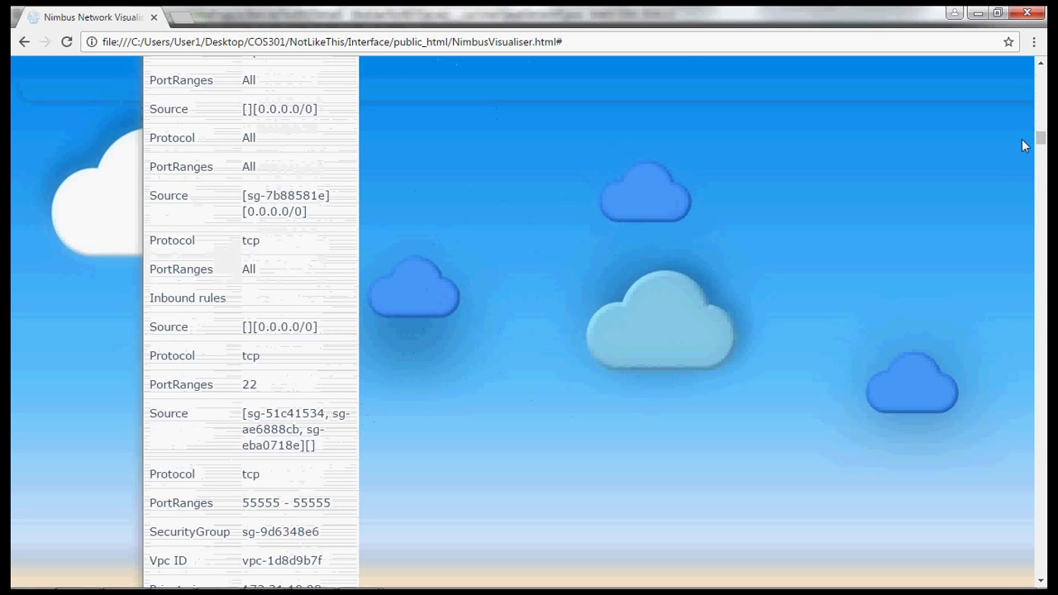
pyautogui.moveTo(1044, 146); pyautogui.dragTo(1044, 71)
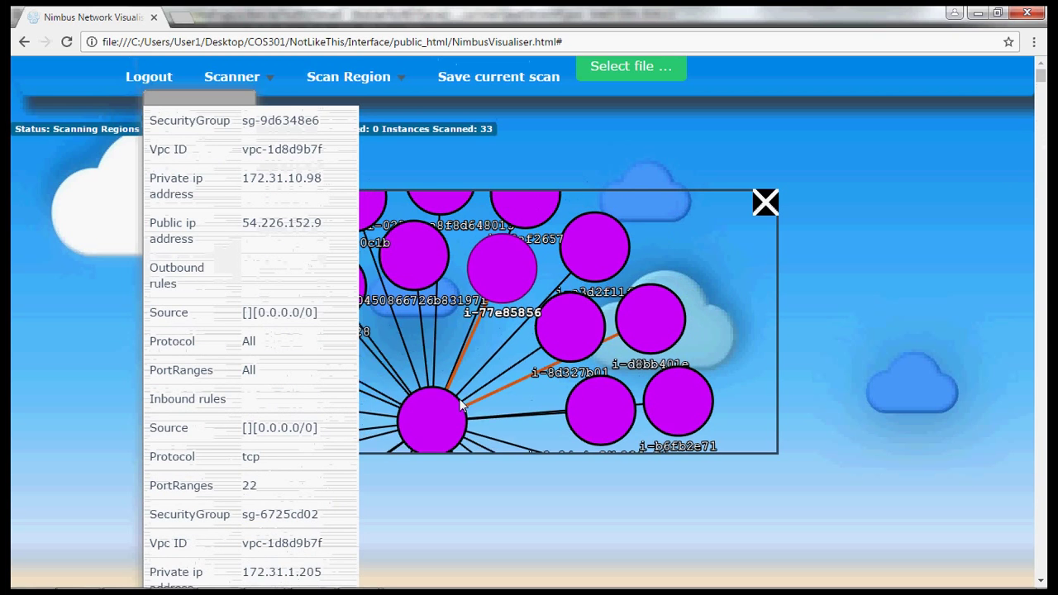
# - Examine the security group rules listed for the connections of the central instance across its whole connection graph
pyautogui.scroll(-4, 435, 405)
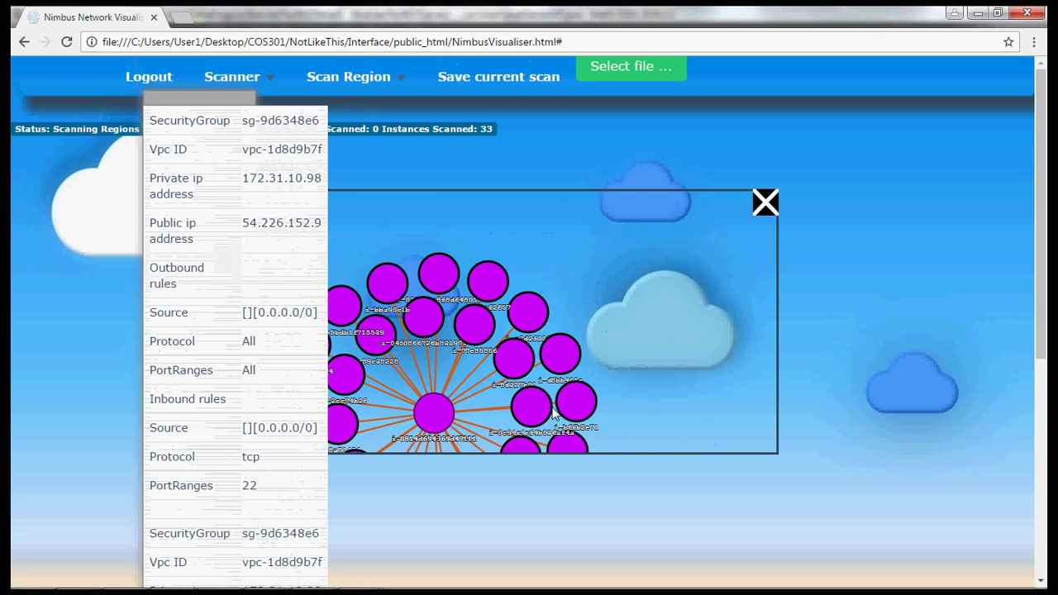
pyautogui.scroll(-2, 418, 360)
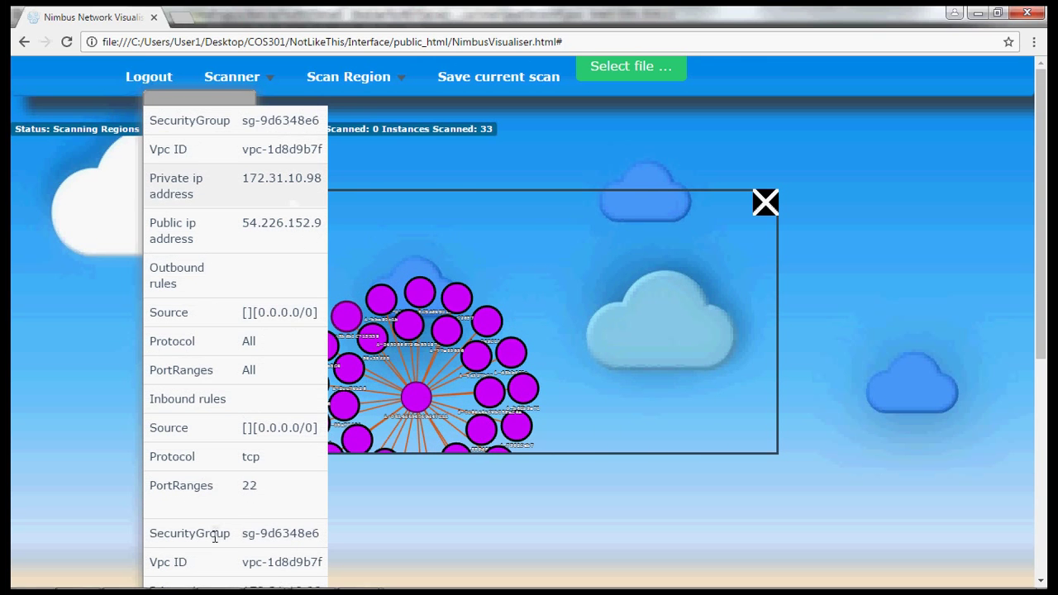
pyautogui.scroll(-4, 224, 480)
pyautogui.scroll(4, 284, 267)
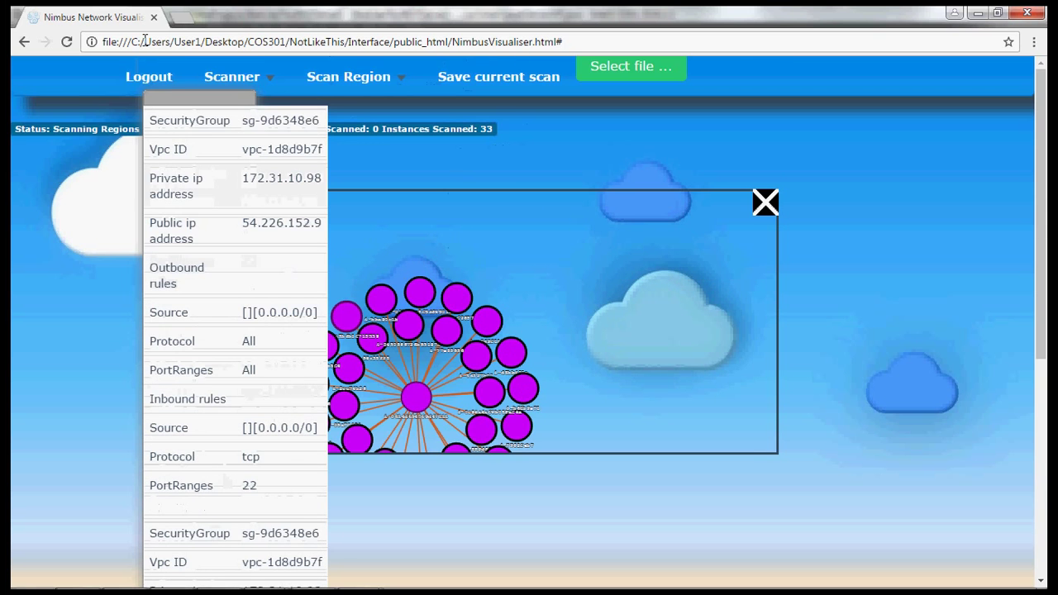
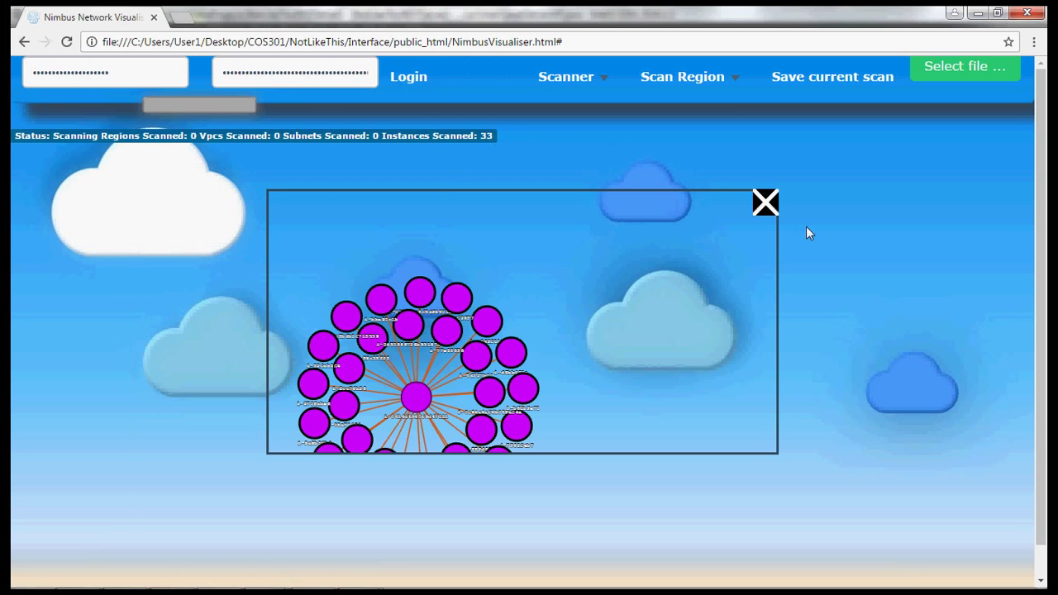
# - Close the instance connection graph and log in with the account keys already filled in
pyautogui.click(766, 202)
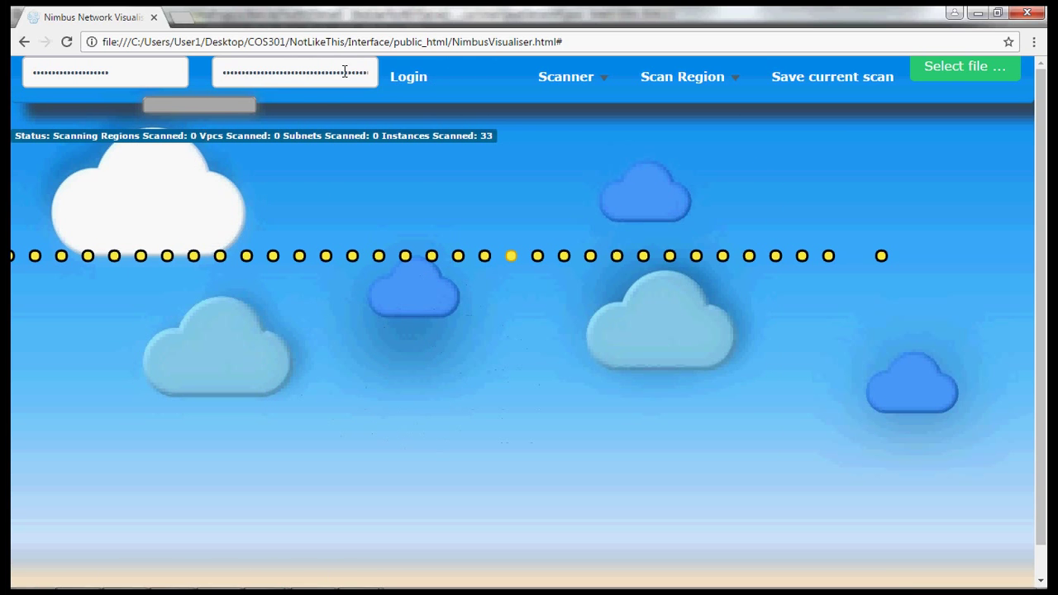
pyautogui.click(392, 77)
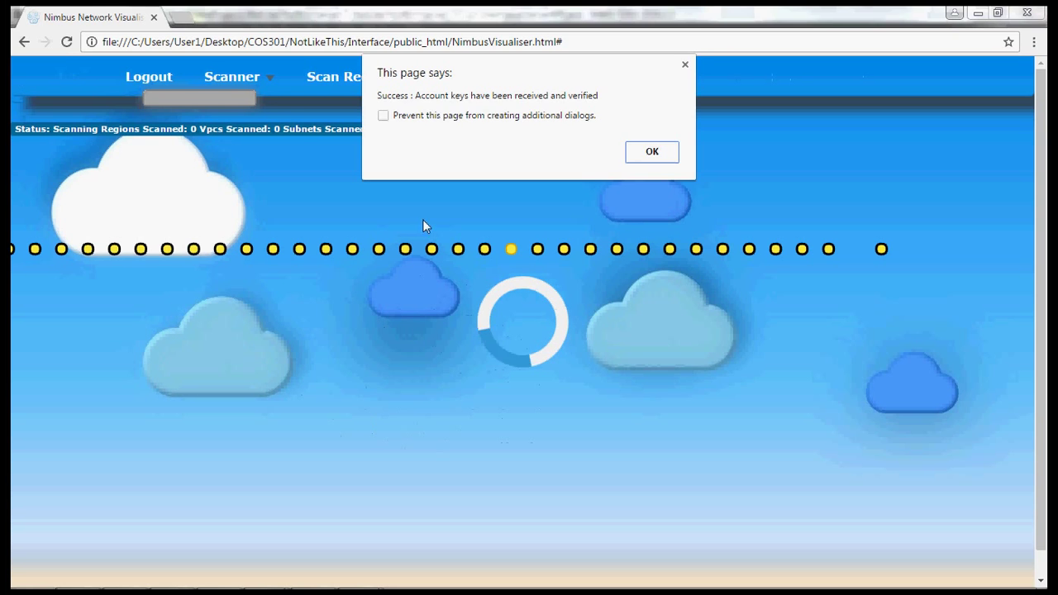
pyautogui.click(651, 150)
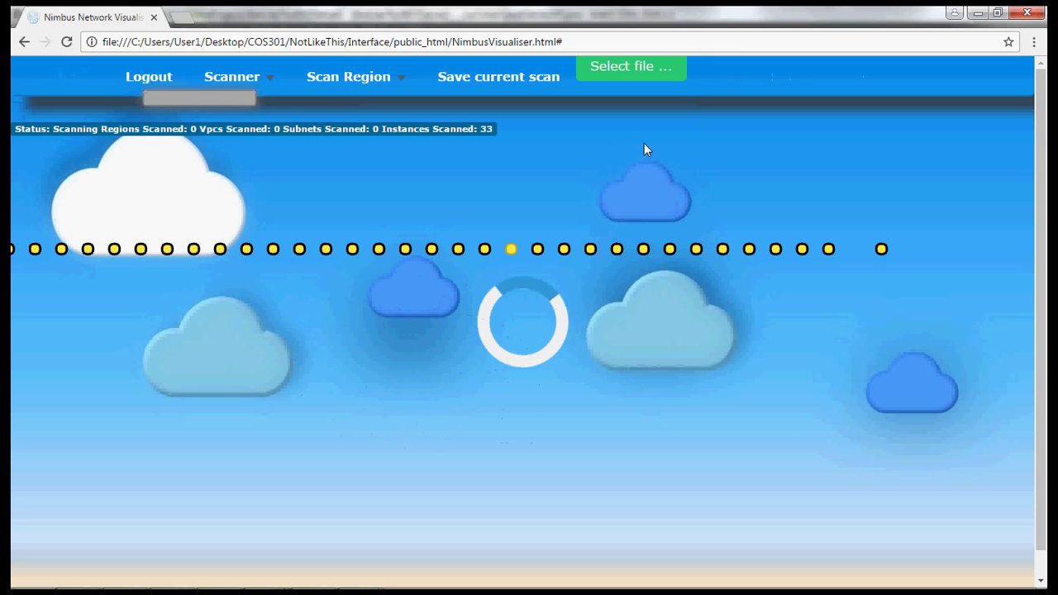
# - Scan the US West (Oregon) region and view its whole resource tree
pyautogui.click(339, 82)
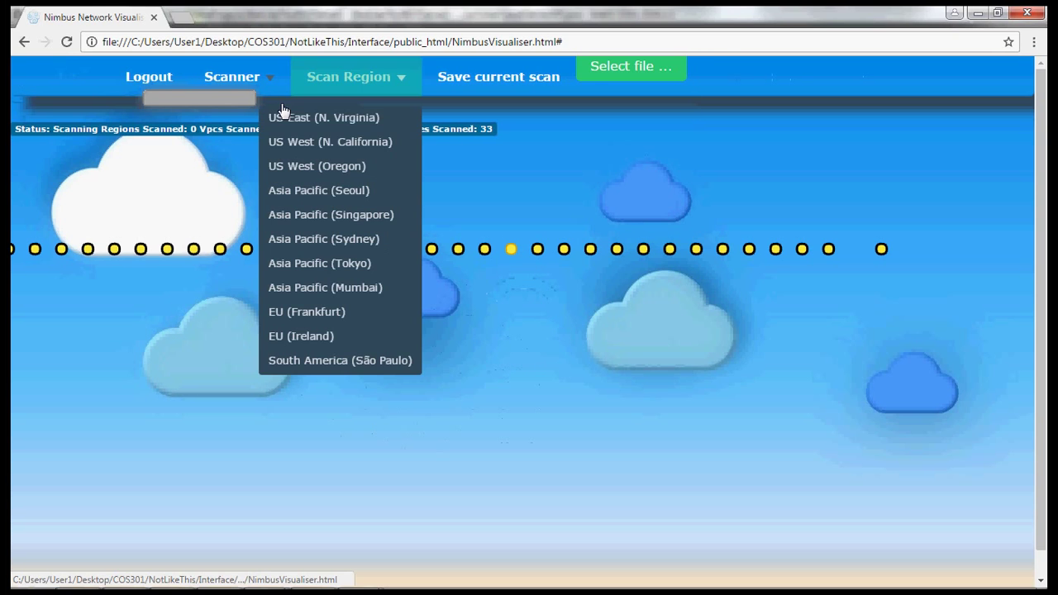
pyautogui.click(341, 169)
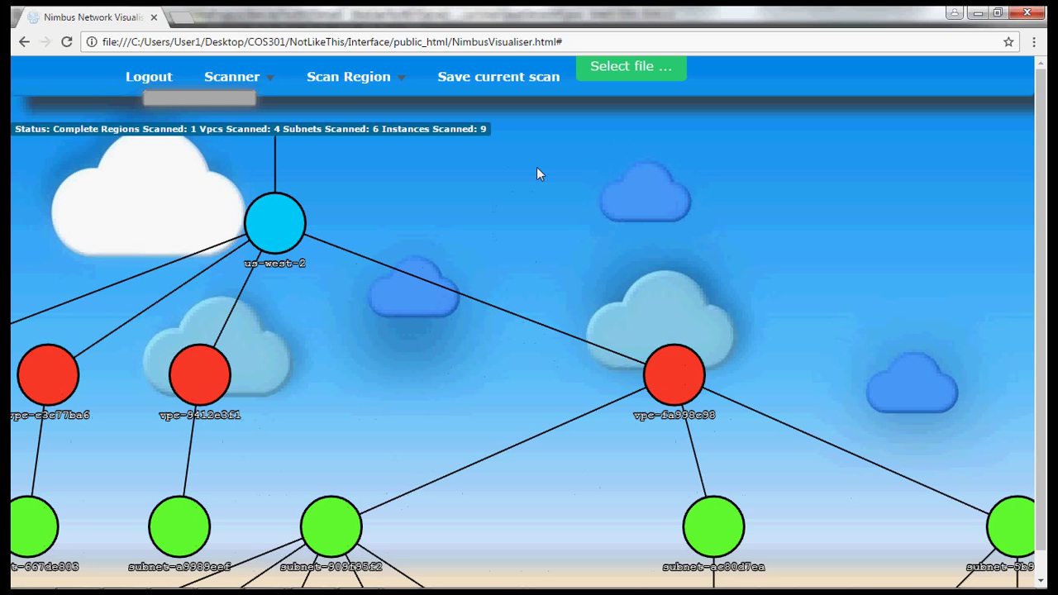
pyautogui.scroll(-1, 514, 182)
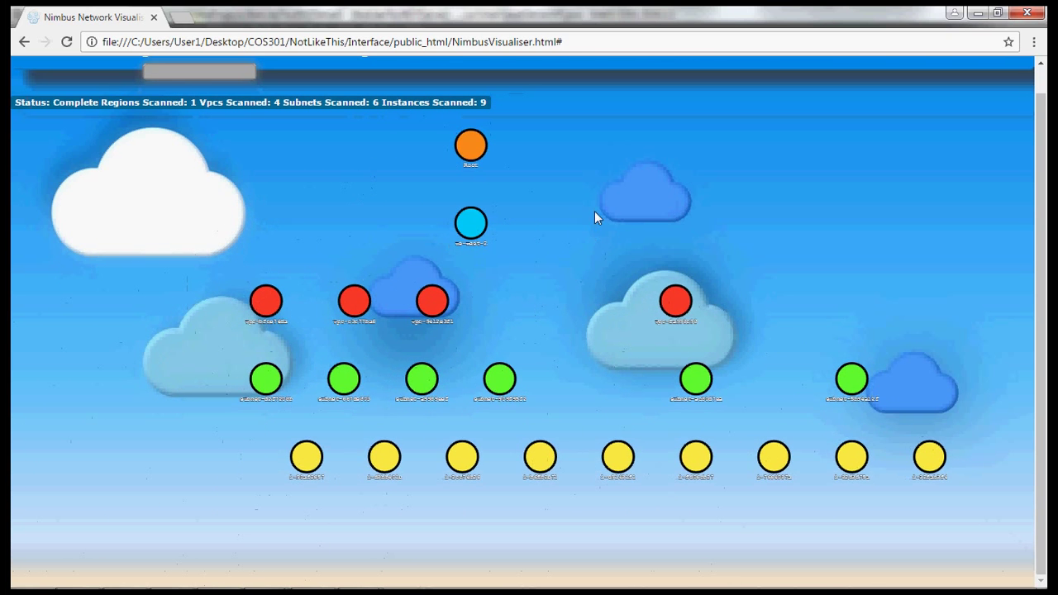
pyautogui.scroll(1, 106, 62)
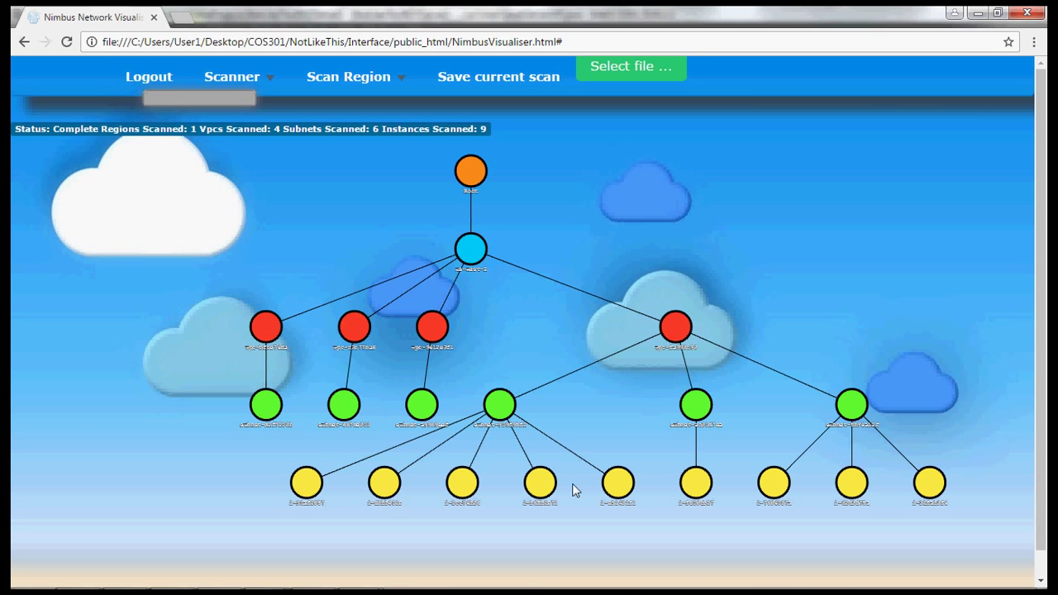
# - Select subnet-909f95f2 in the region tree and scan only that subnet by its ID
pyautogui.scroll(-2, 557, 425)
pyautogui.scroll(6, 525, 420)
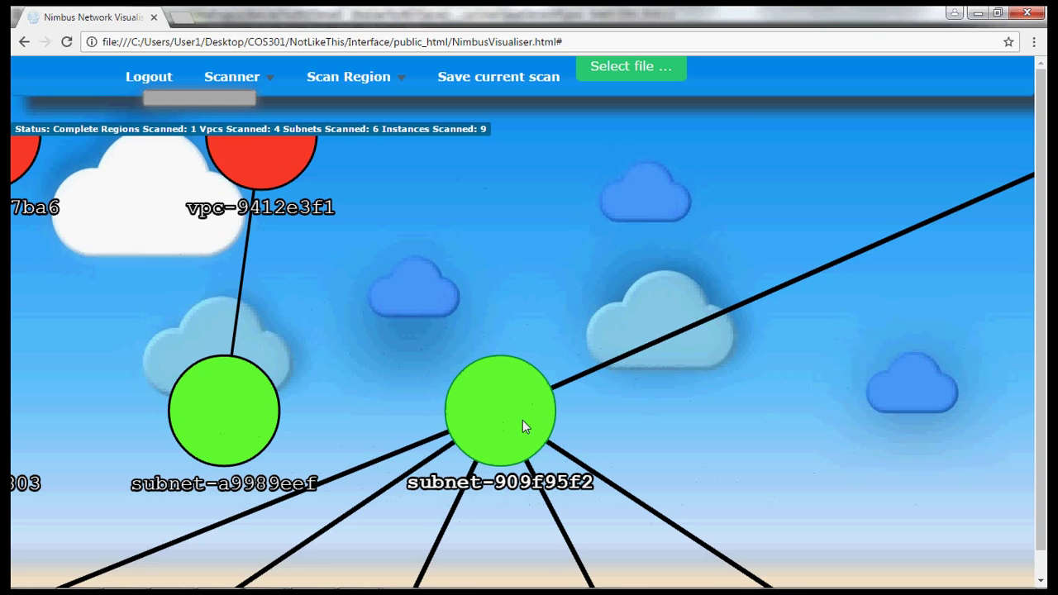
pyautogui.scroll(-2, 522, 420)
pyautogui.scroll(1, 537, 490)
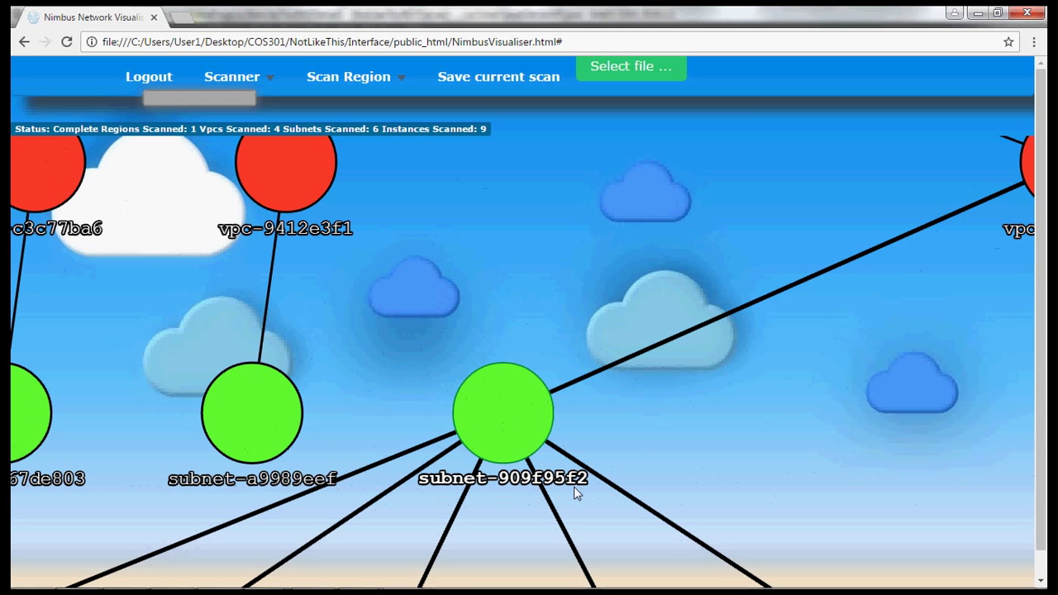
pyautogui.scroll(-3, 574, 486)
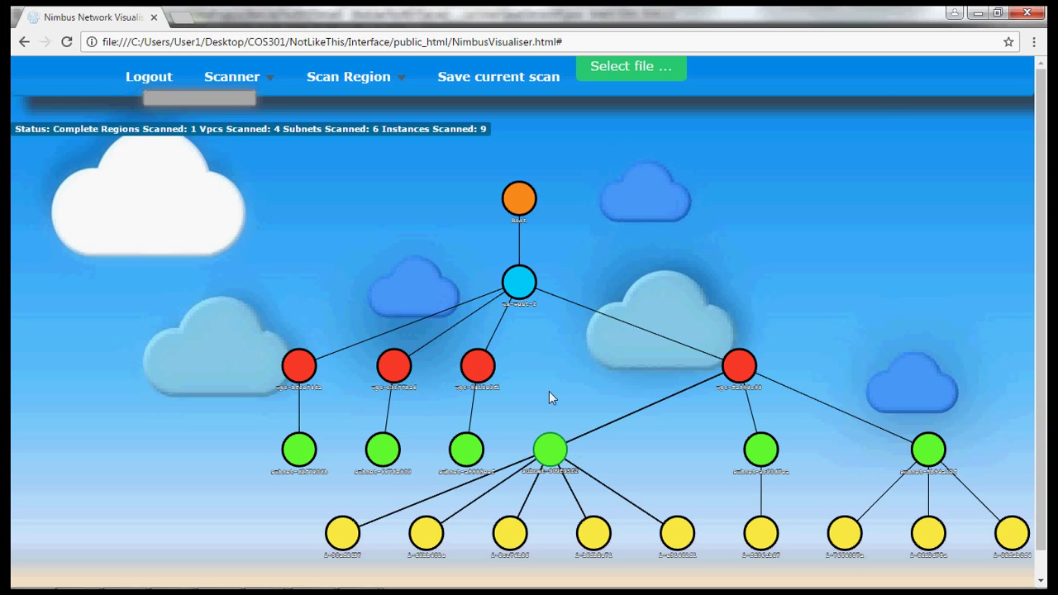
pyautogui.click(230, 74)
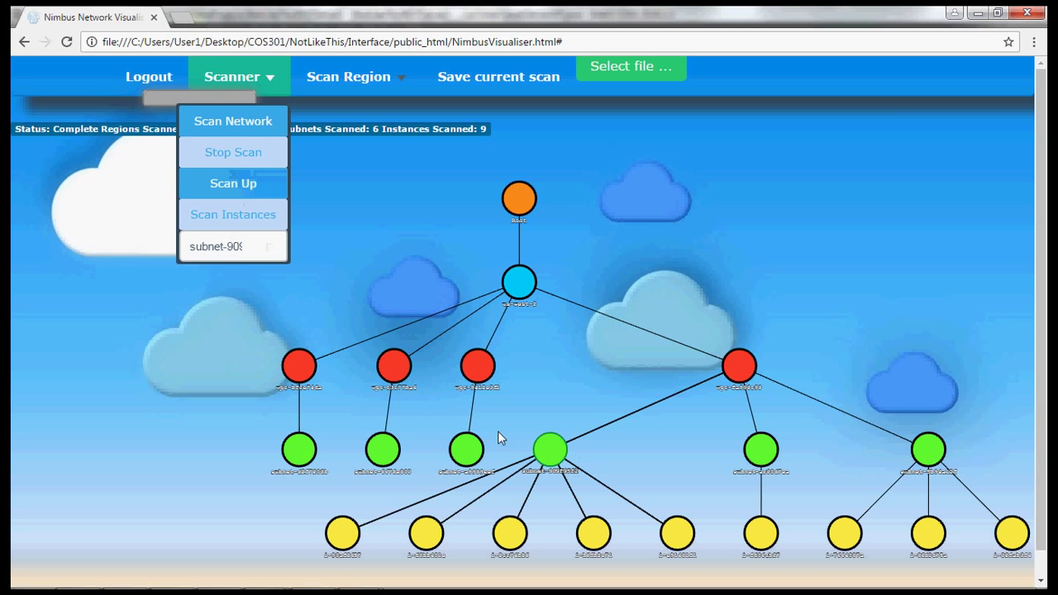
pyautogui.click(280, 254)
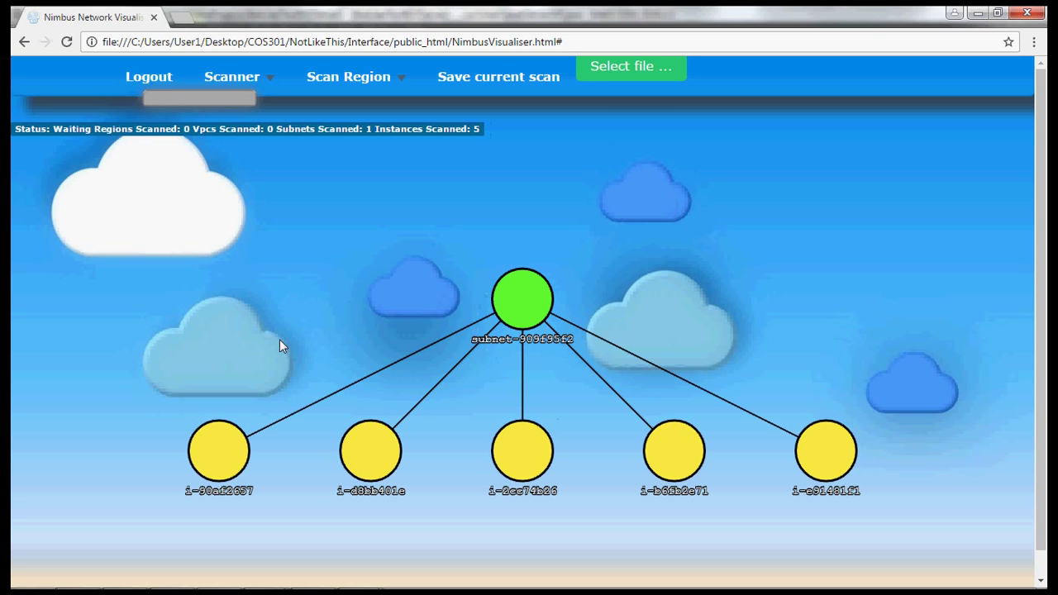
# - Open the connection graph of instance i-d8bb401e and close it again
pyautogui.click(370, 464)
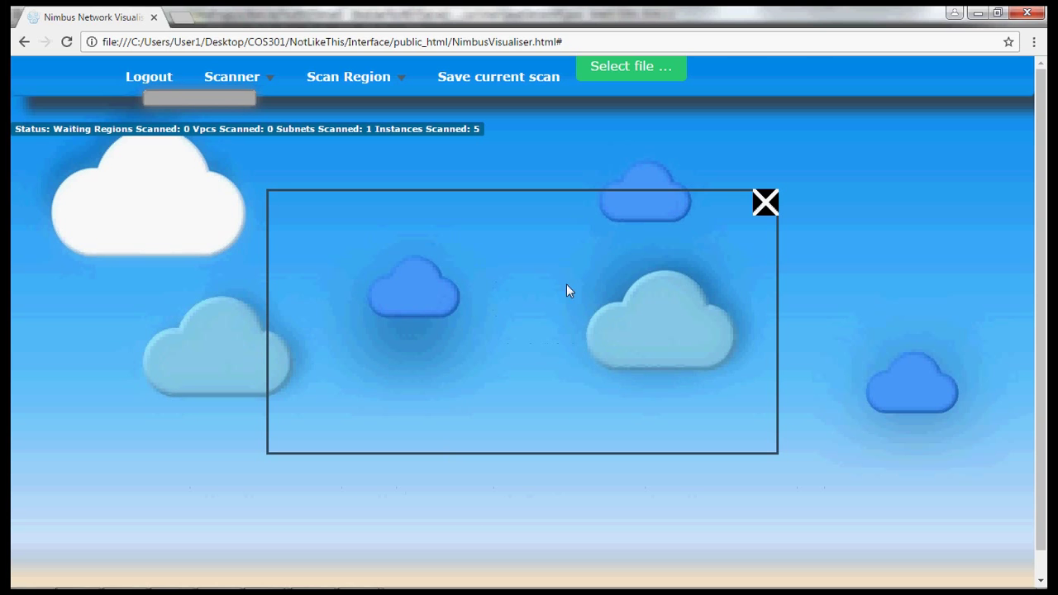
pyautogui.click(764, 203)
# - Examine subnet-909f95f2 and the instances linked to it, both close up and as a whole tree
pyautogui.scroll(-4, 574, 449)
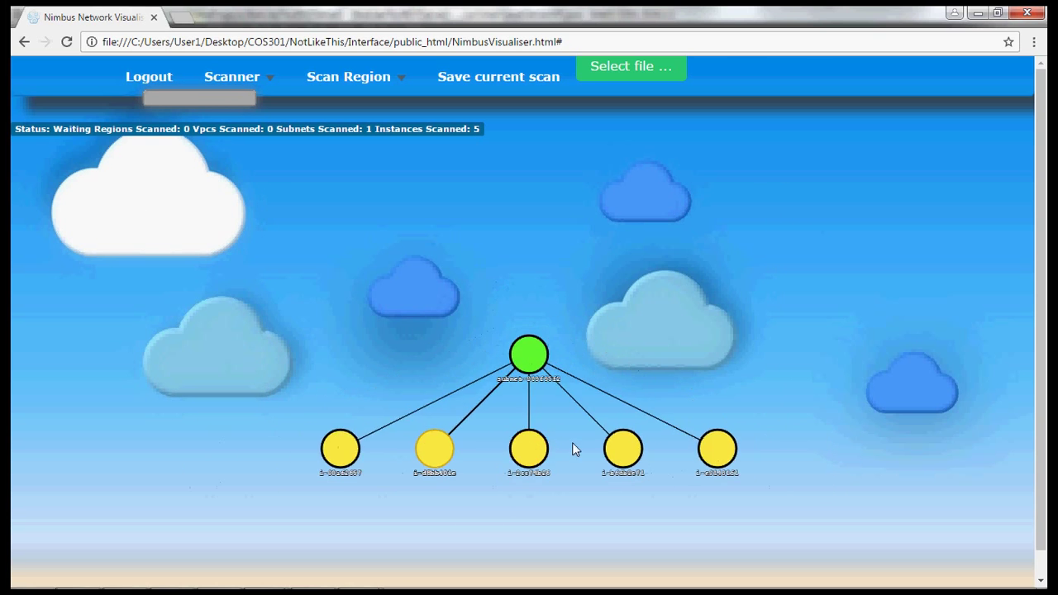
pyautogui.scroll(2, 619, 447)
pyautogui.scroll(1, 323, 451)
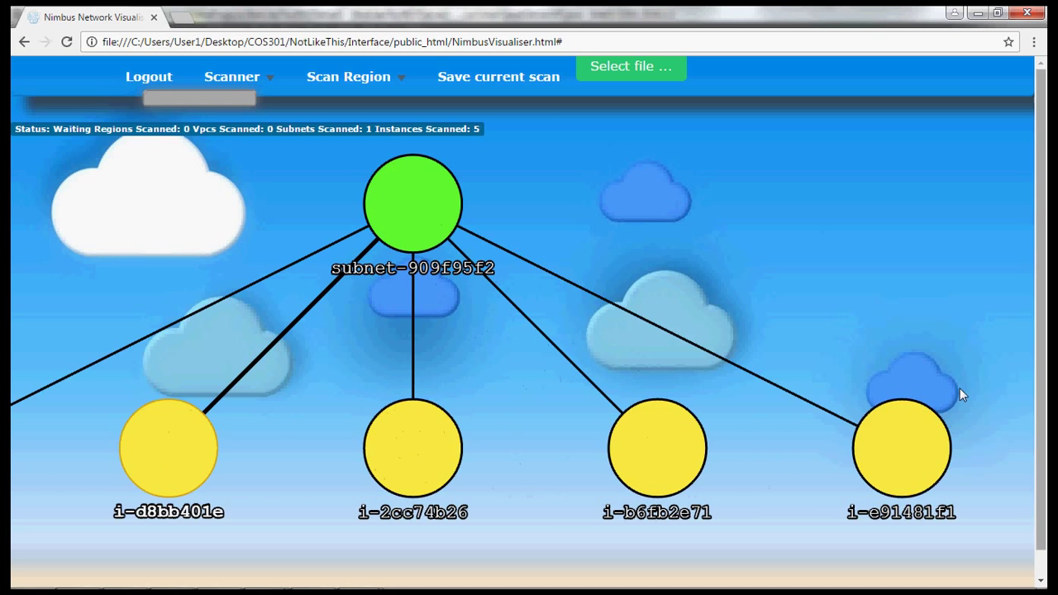
pyautogui.scroll(-1, 409, 438)
pyautogui.scroll(-3, 409, 439)
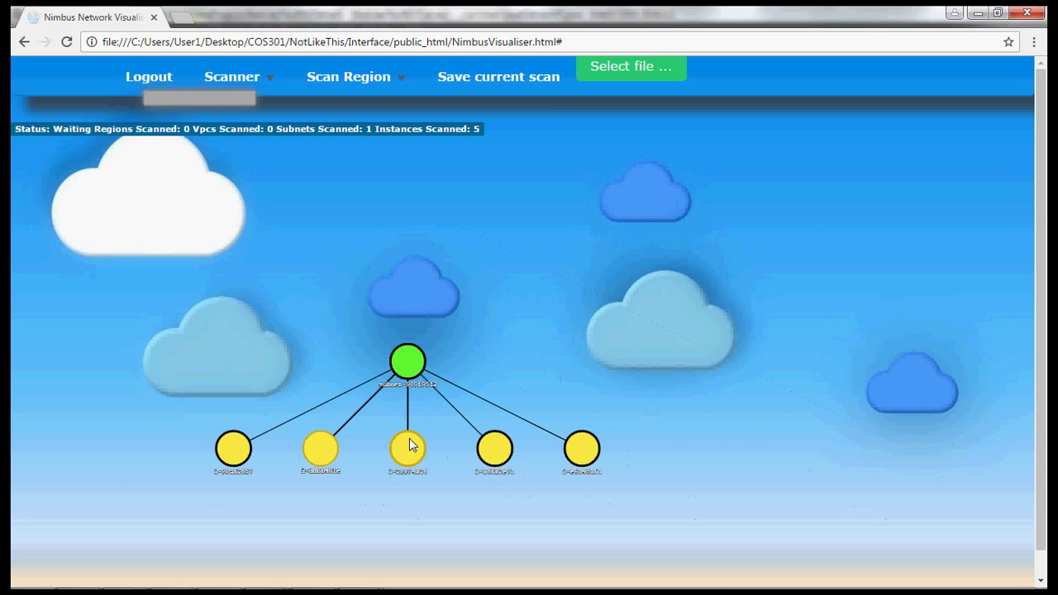
pyautogui.scroll(2, 409, 439)
pyautogui.scroll(1, 409, 438)
pyautogui.scroll(-5, 394, 420)
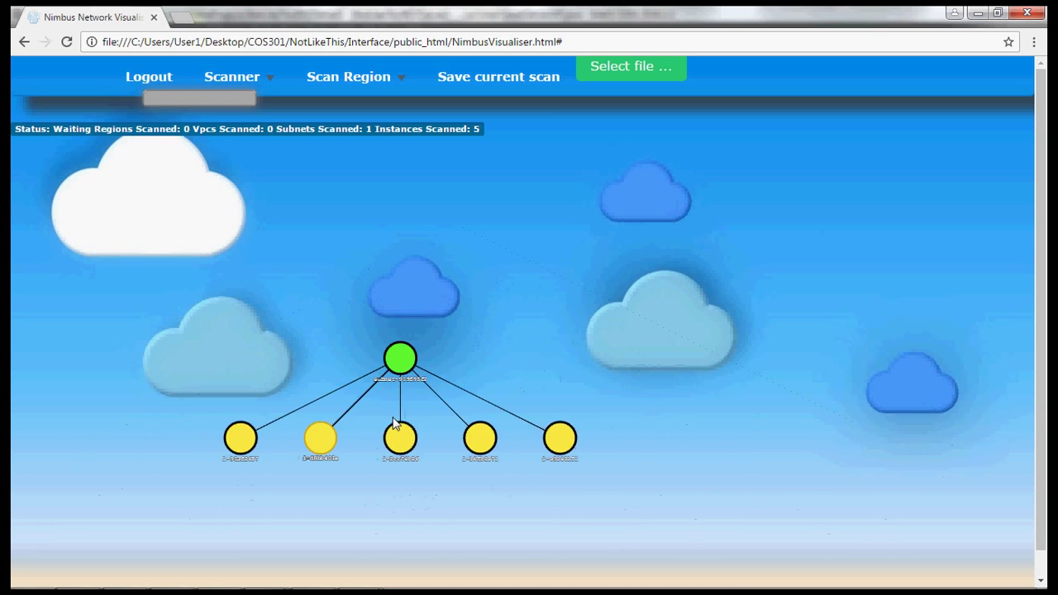
pyautogui.scroll(3, 352, 422)
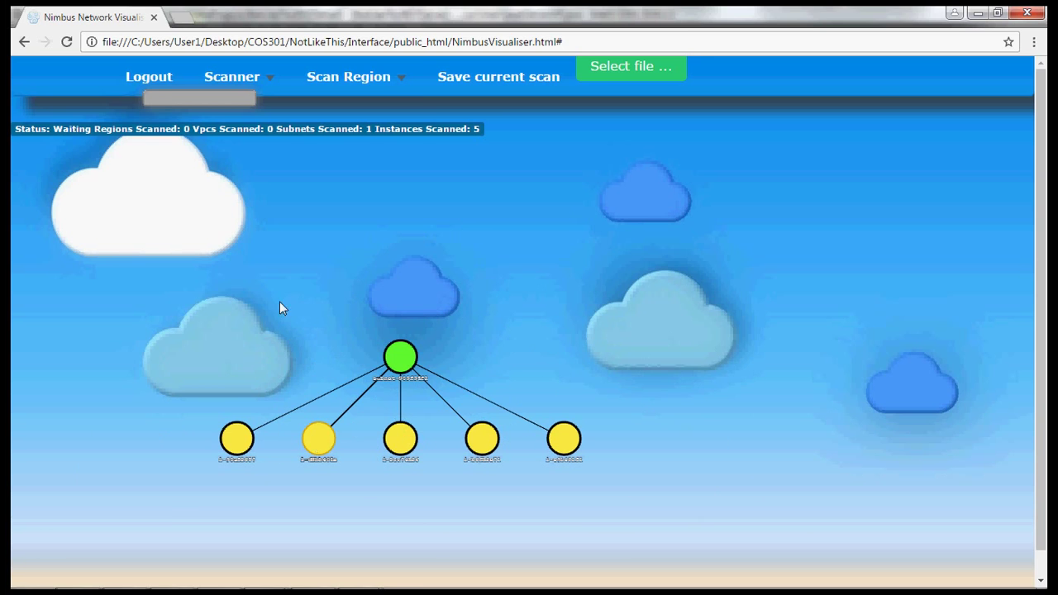